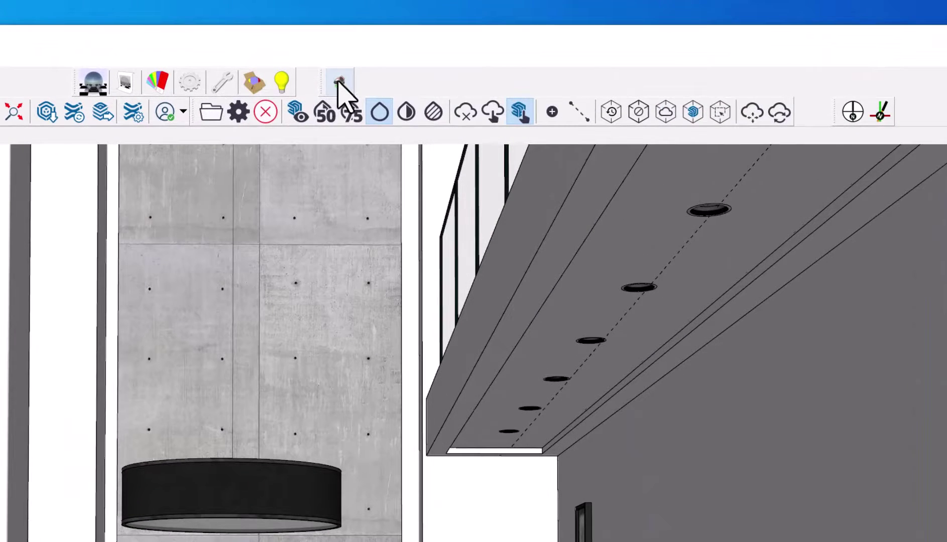
Step: Launch the Podium xRT live render of the loft and zoom in and out
click(338, 82)
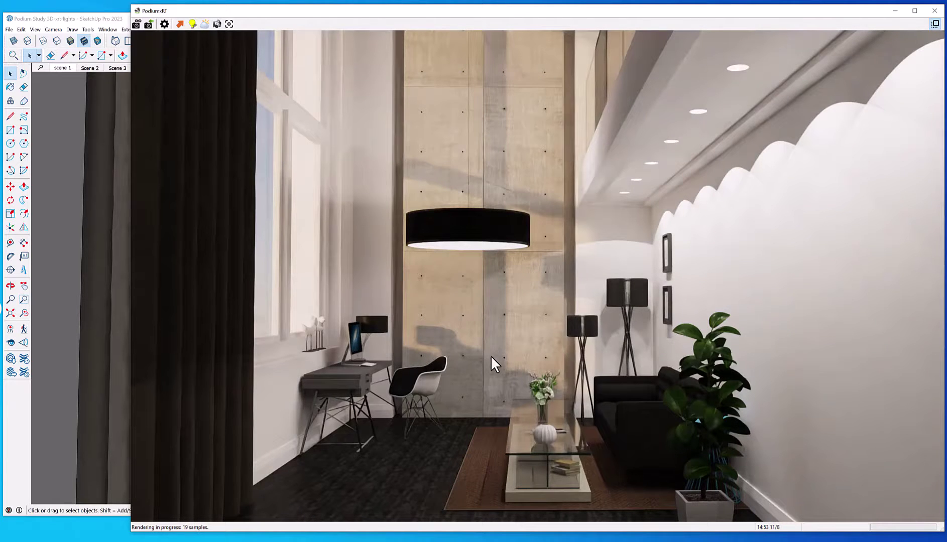
scroll(490, 344, up, 3)
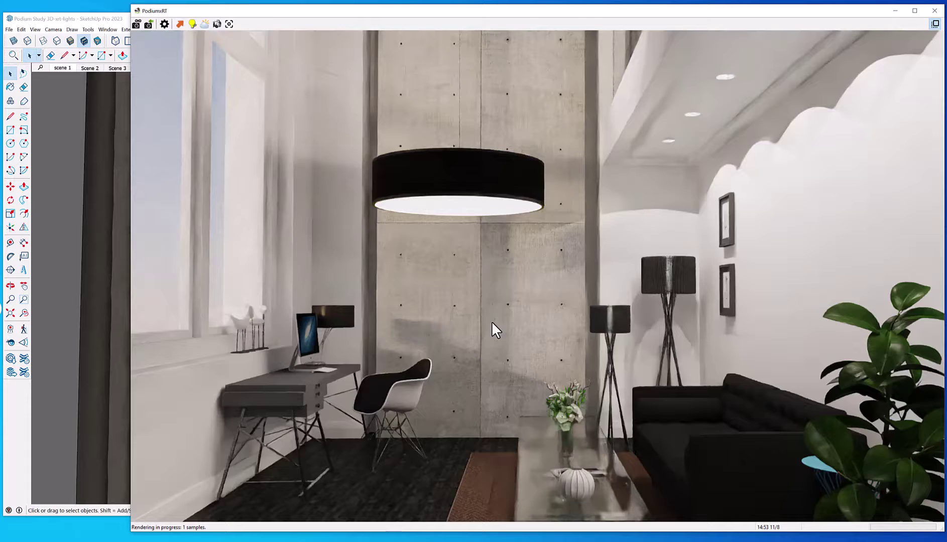
scroll(492, 322, up, 4)
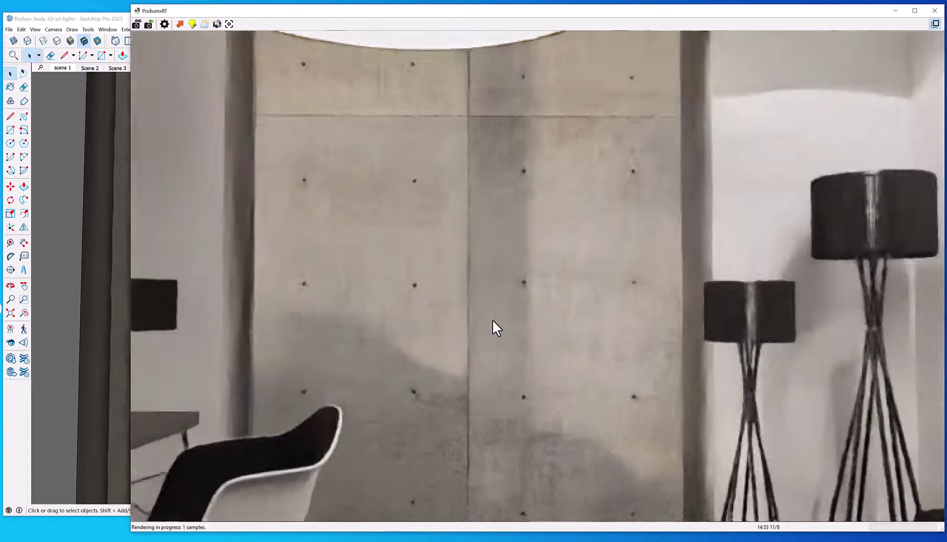
scroll(491, 320, down, 3)
scroll(492, 319, down, 2)
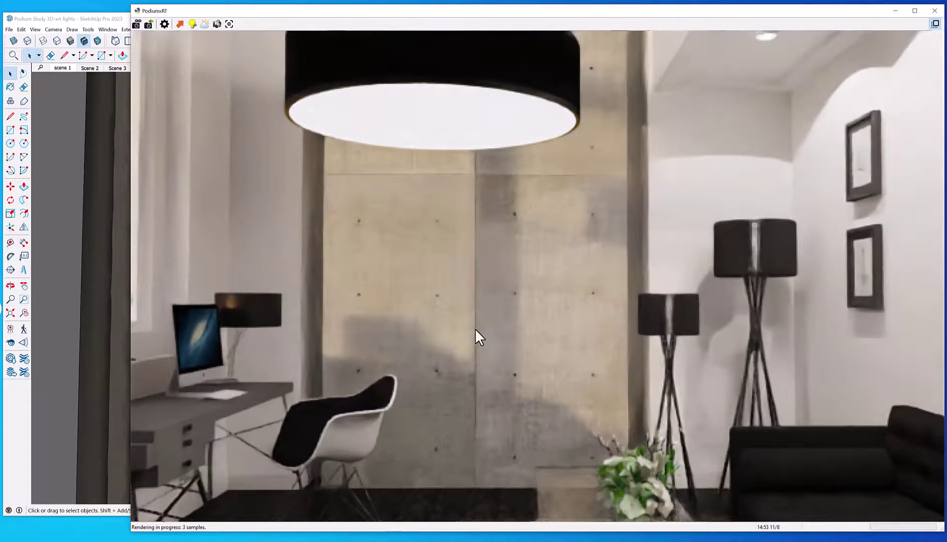
Step: Orbit the render view past the window and desk to the floor lamps, pictures and sofa
drag(475, 328, 438, 320)
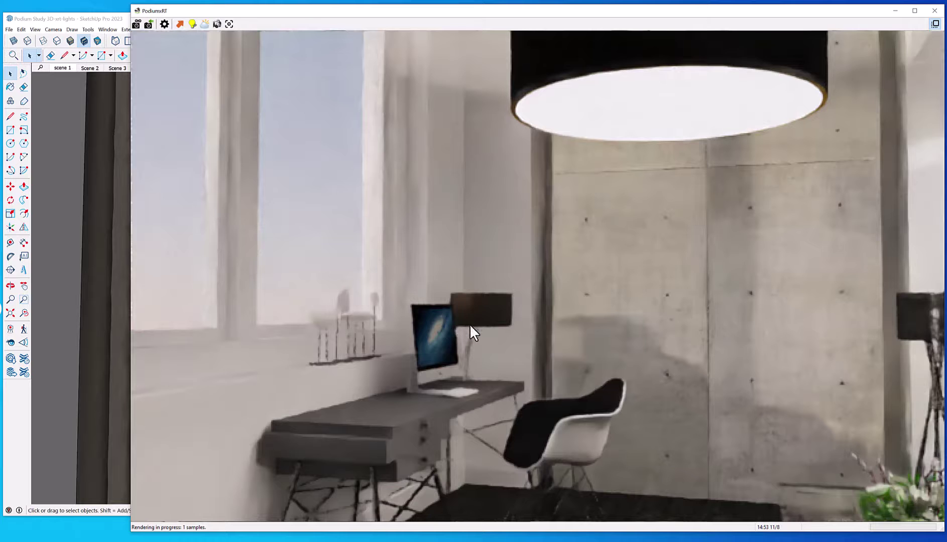
drag(542, 323, 424, 317)
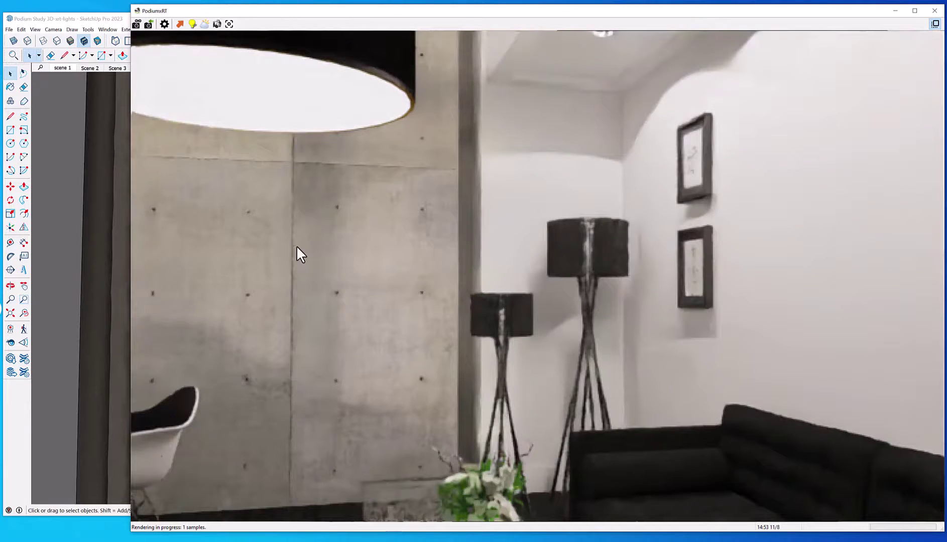
drag(296, 247, 270, 234)
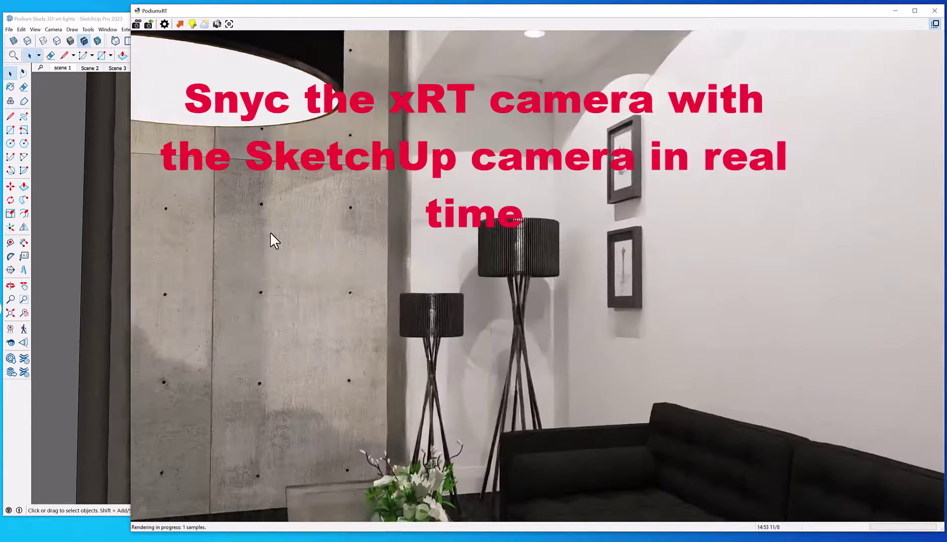
Step: Sync the Podium xRT render camera to saved scenes 1 and 2
click(64, 68)
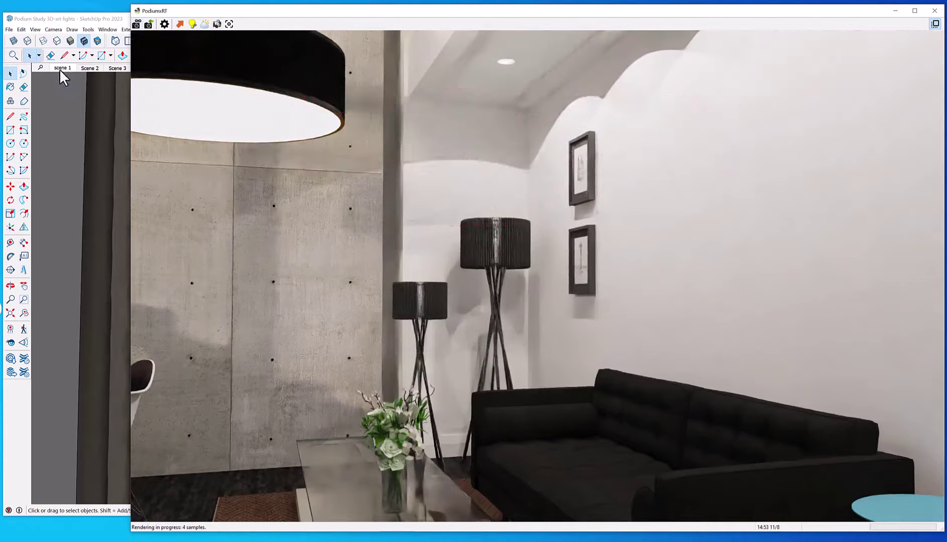
click(151, 26)
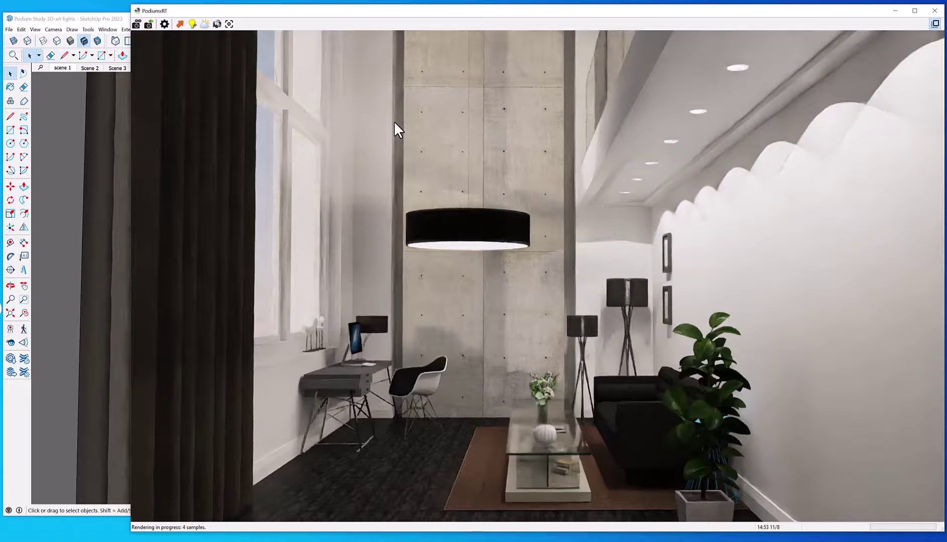
click(99, 70)
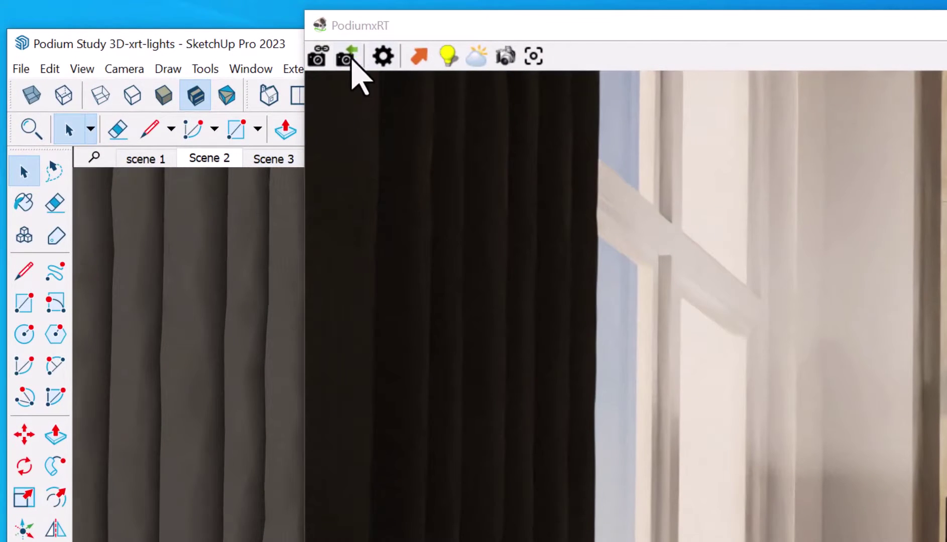
click(346, 57)
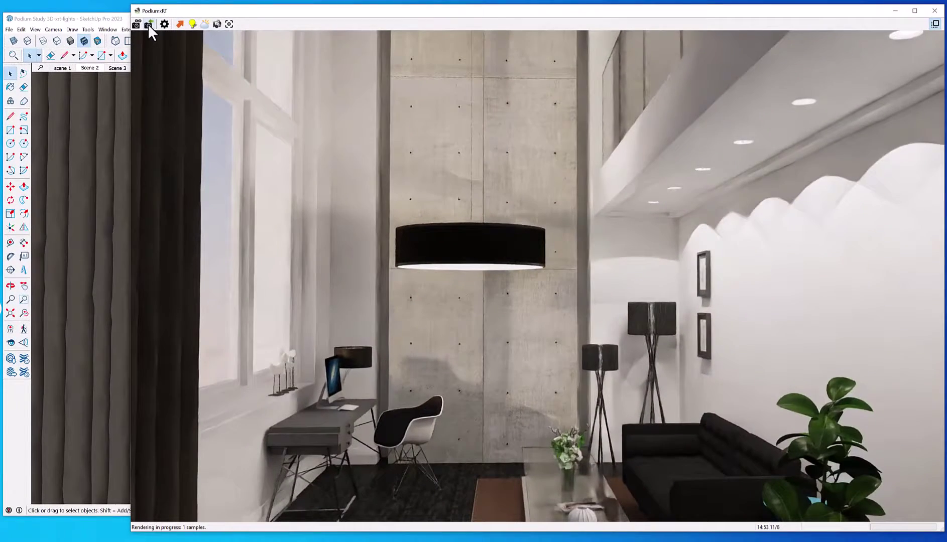
Step: Sync the render to the scene 3 pendant-lamp close-up, then back to scene 1
click(119, 69)
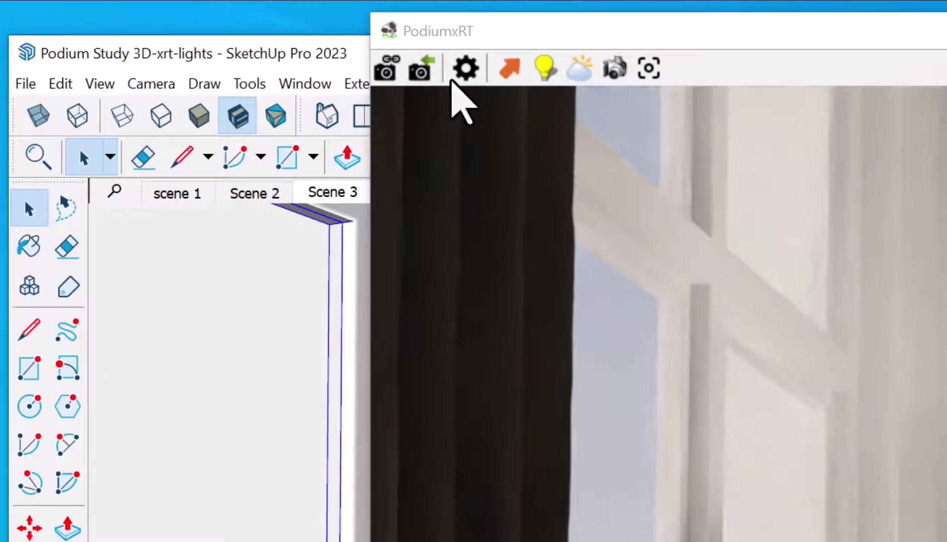
click(443, 72)
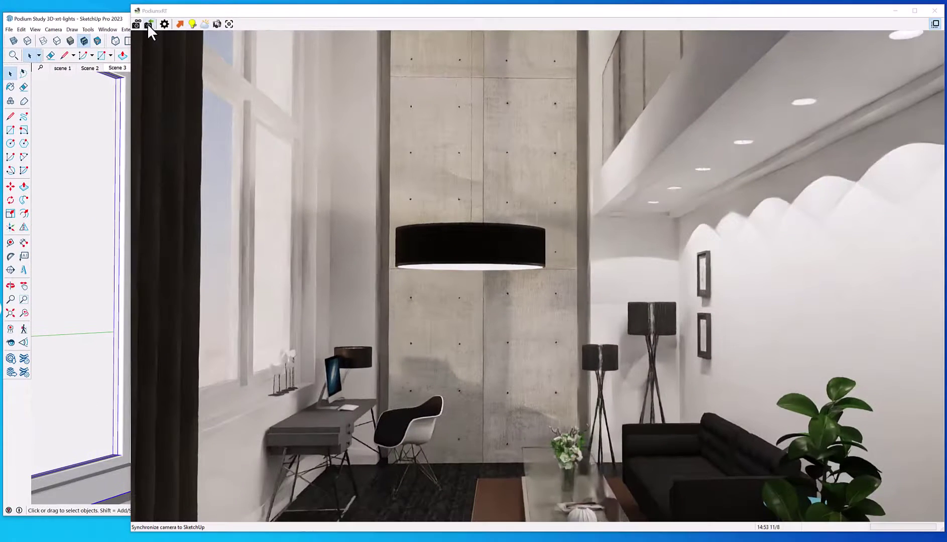
click(147, 24)
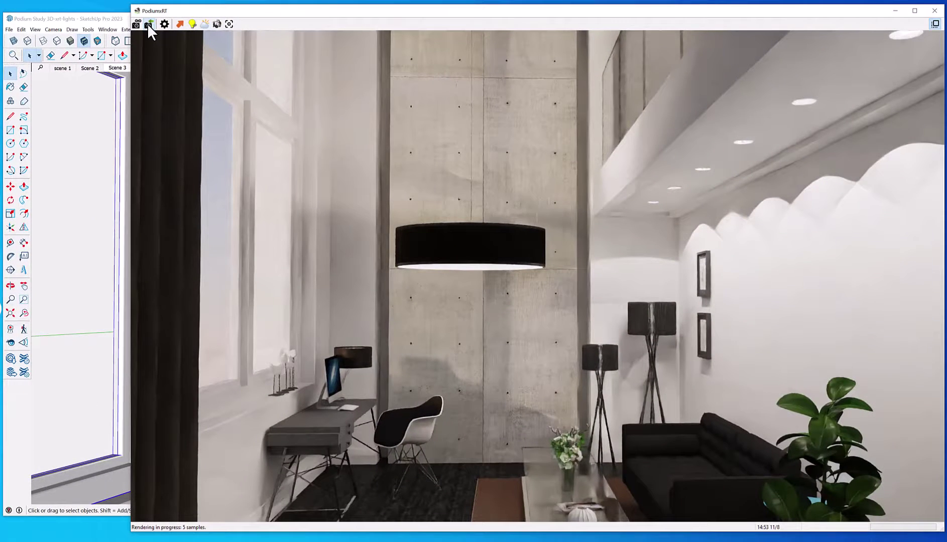
click(148, 24)
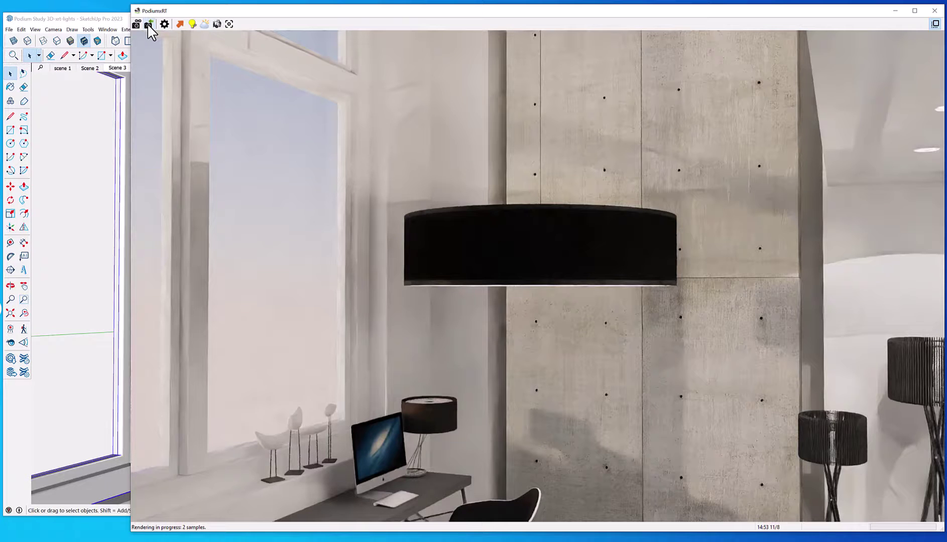
click(64, 68)
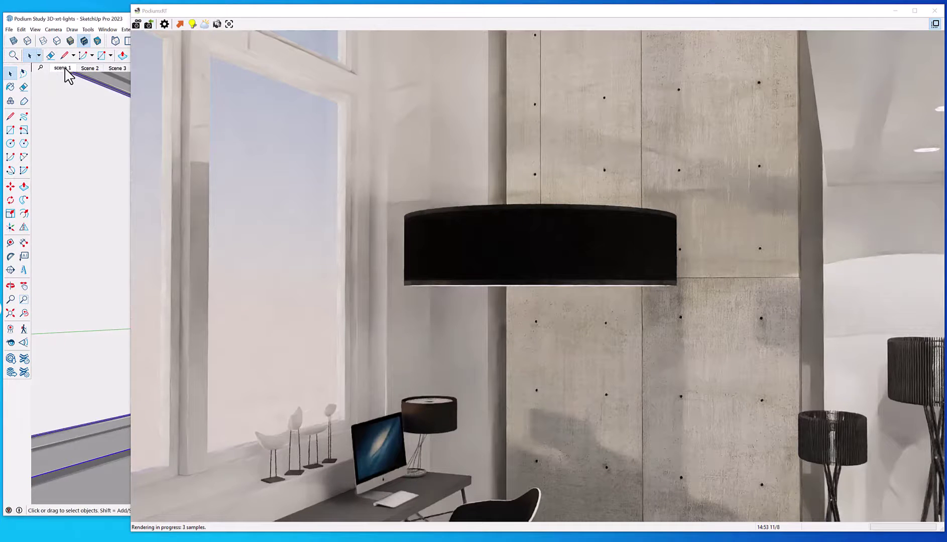
click(149, 24)
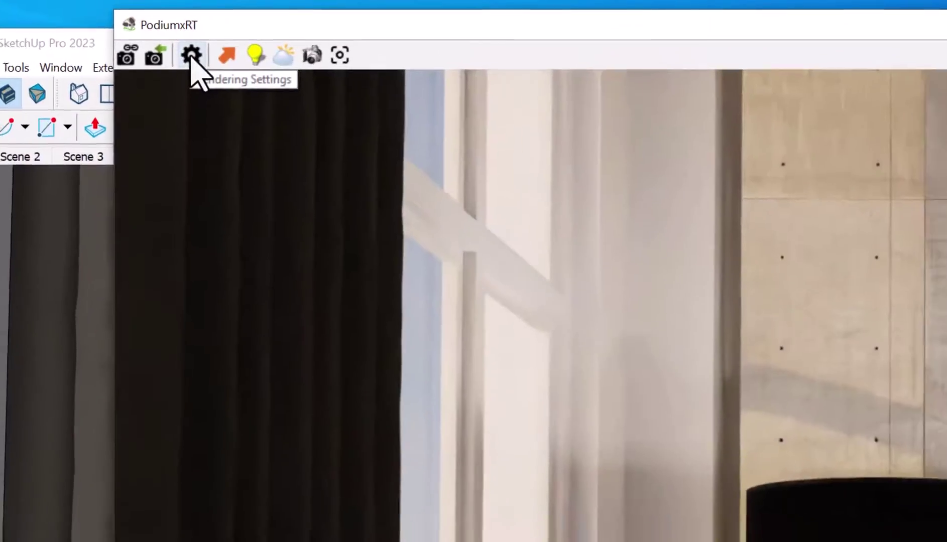
Step: In Rendering Settings, review the Termination Samples limit of 20, briefly trying 30
click(193, 57)
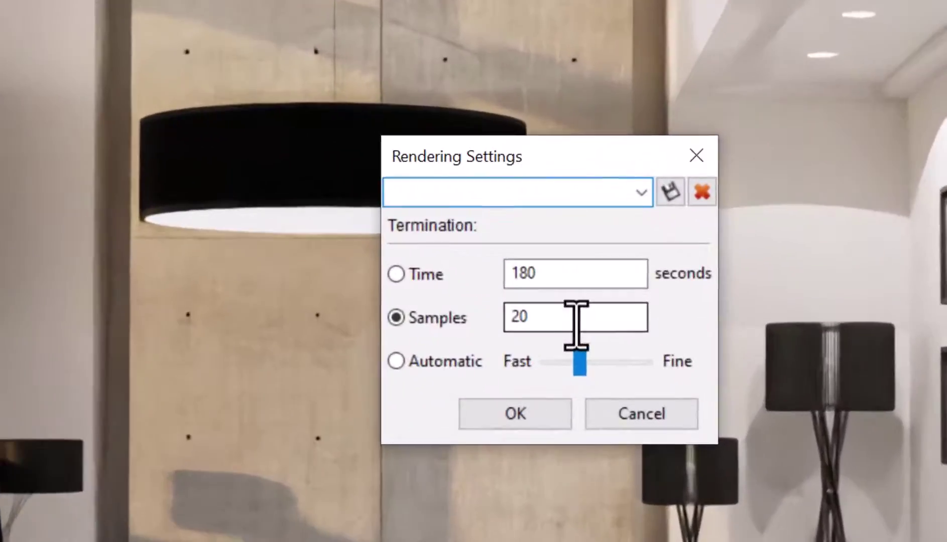
click(521, 241)
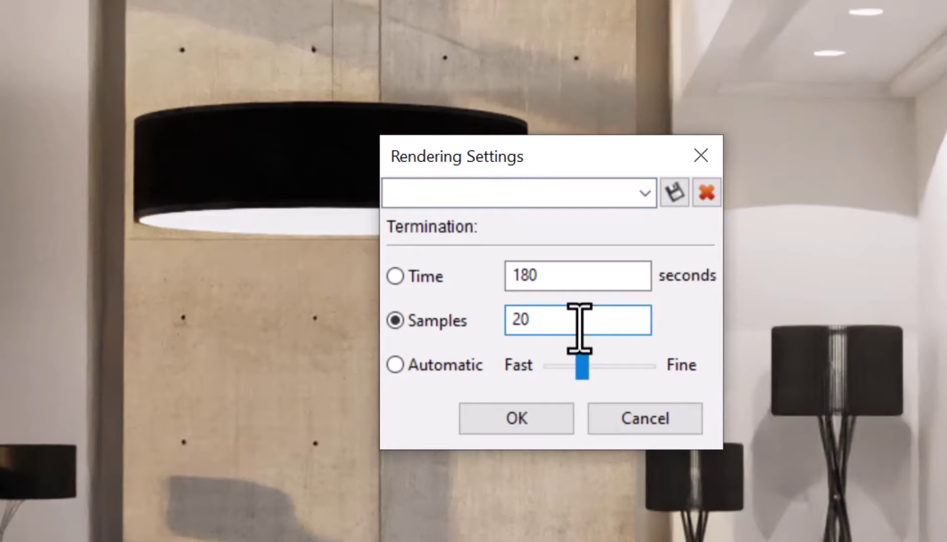
double_click(579, 327)
text(3)
text(0)
key(BackSpace)
key(BackSpace)
text(20)
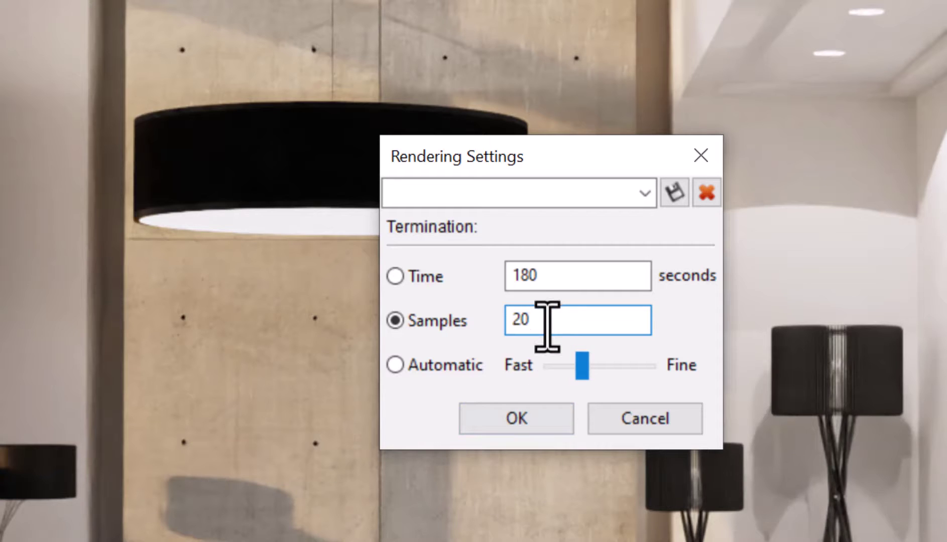
key(BackSpace)
key(BackSpace)
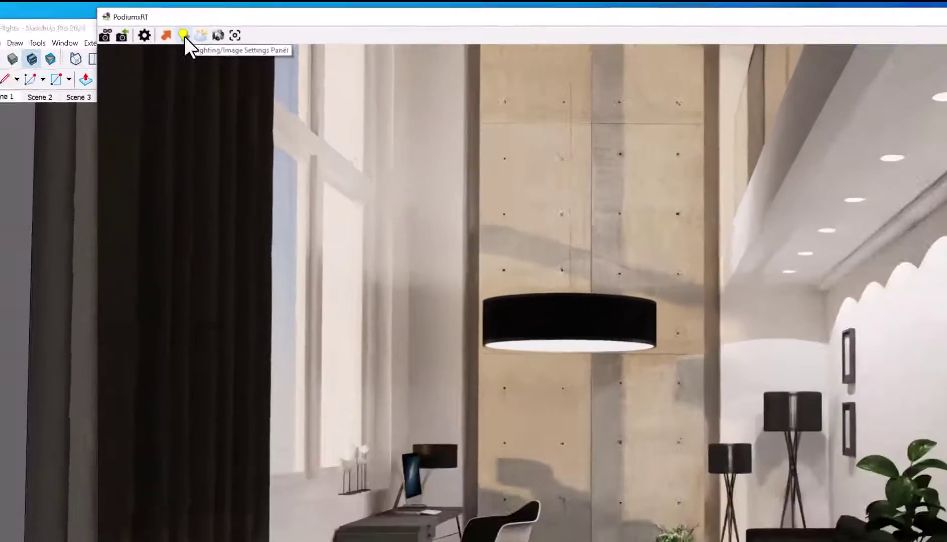
Step: Reset all light intensities to 1.0 after testing Physical, and raise tone-map Gamma to 2.0
click(183, 36)
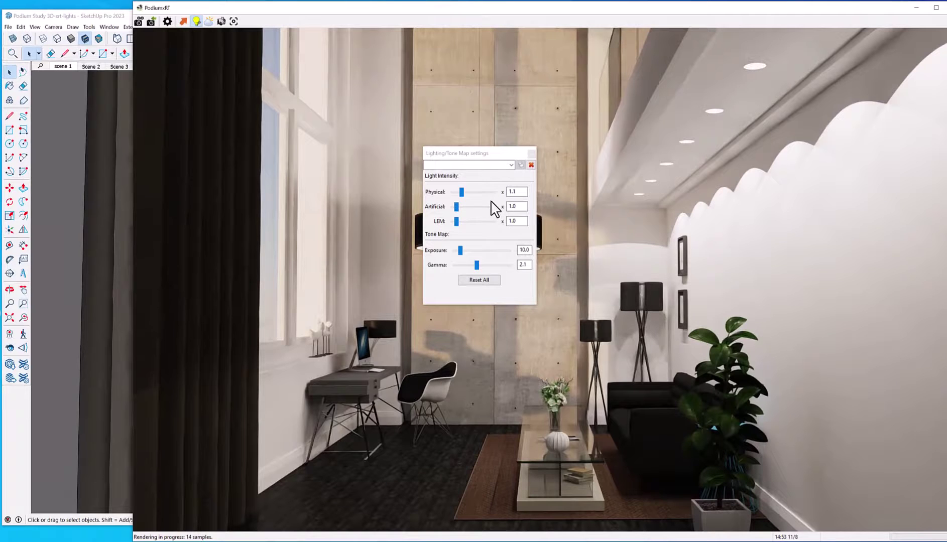
click(485, 282)
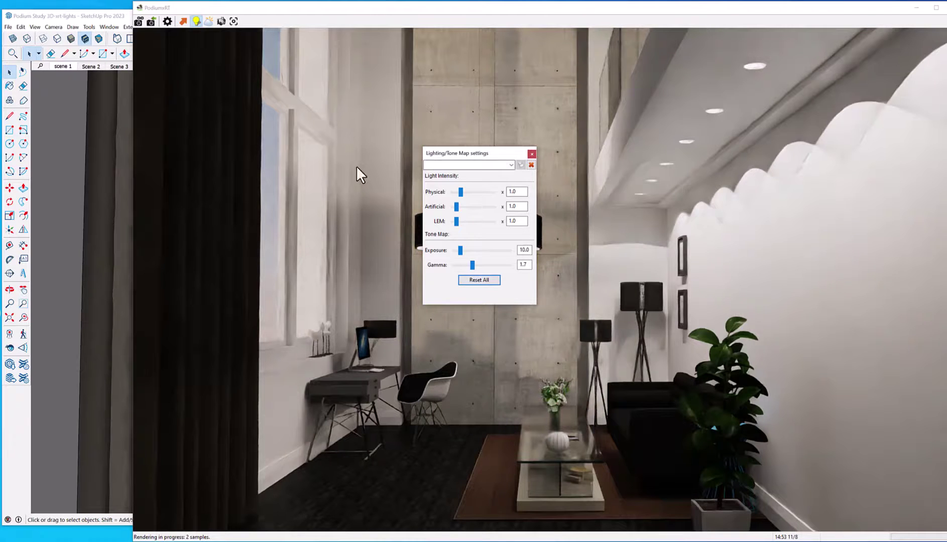
click(460, 192)
drag(463, 192, 468, 192)
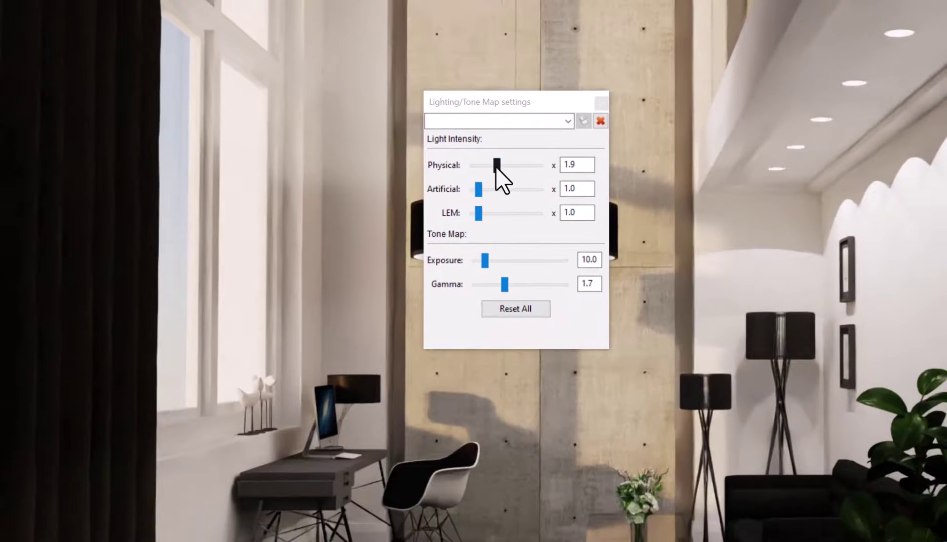
drag(496, 167, 489, 190)
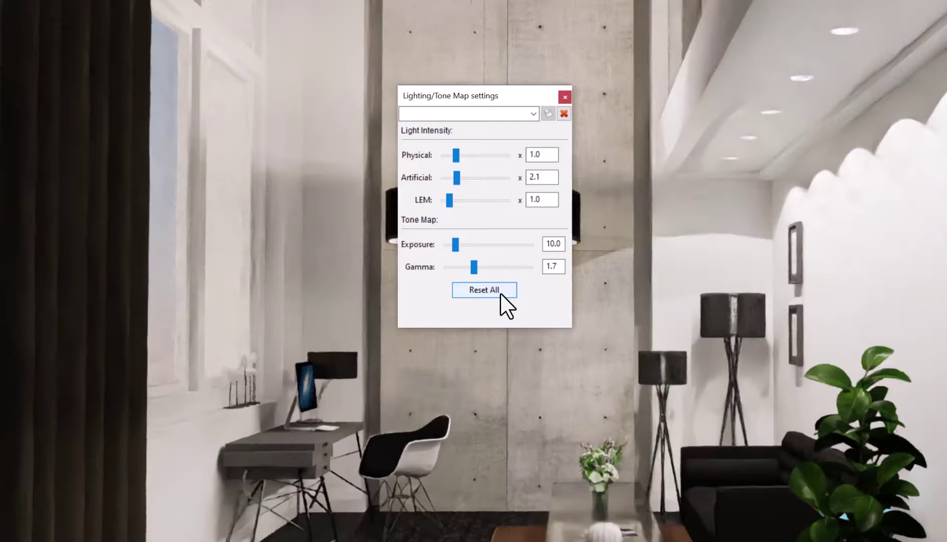
click(500, 293)
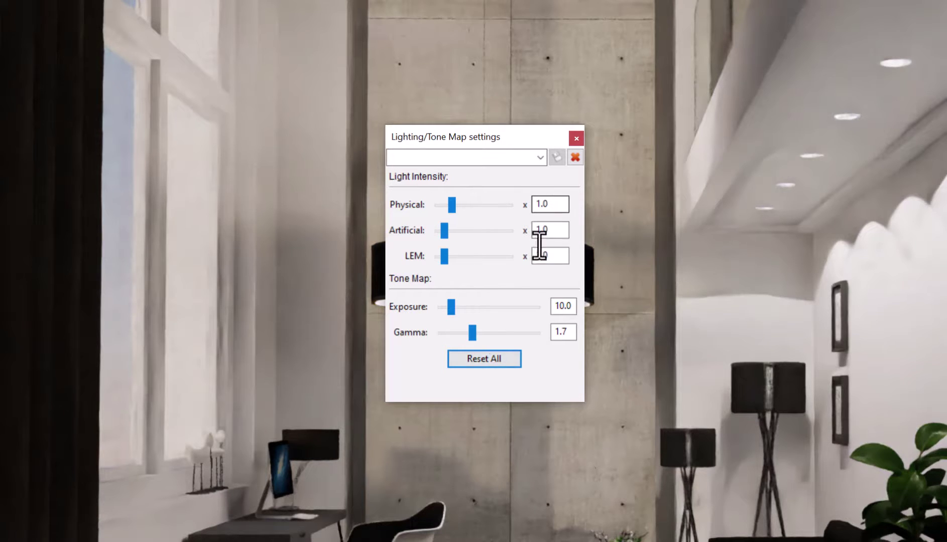
drag(473, 333, 479, 332)
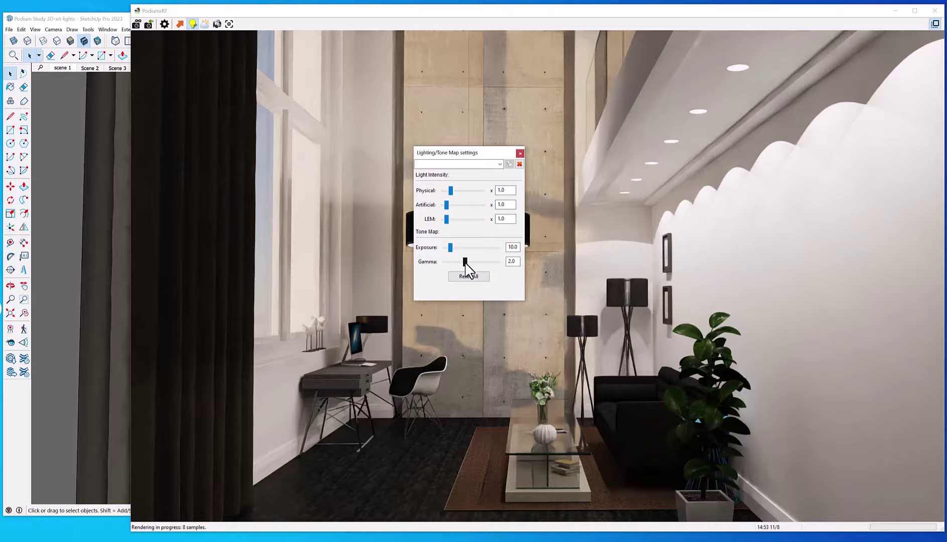
Step: Load the interior1 preset, set Gamma to 1.9 and overwrite the interior1 preset
click(500, 164)
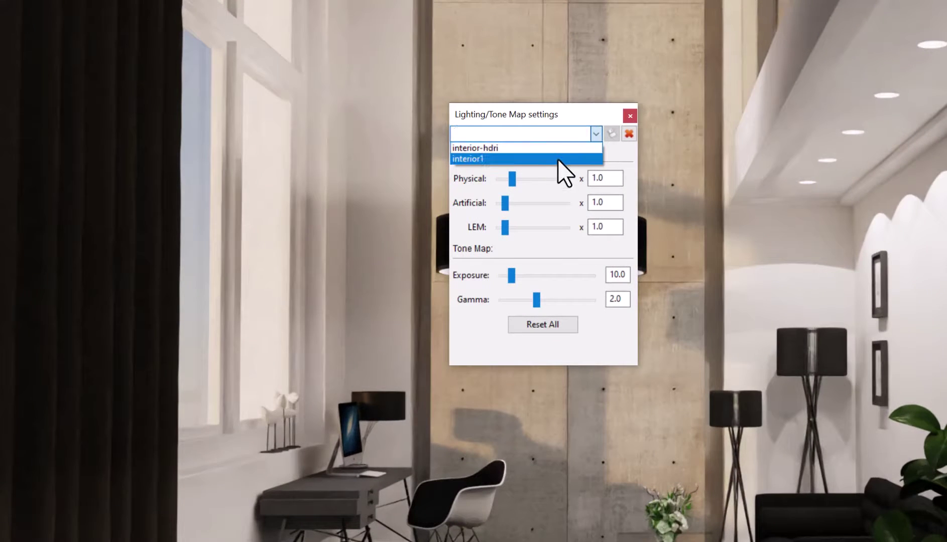
click(558, 159)
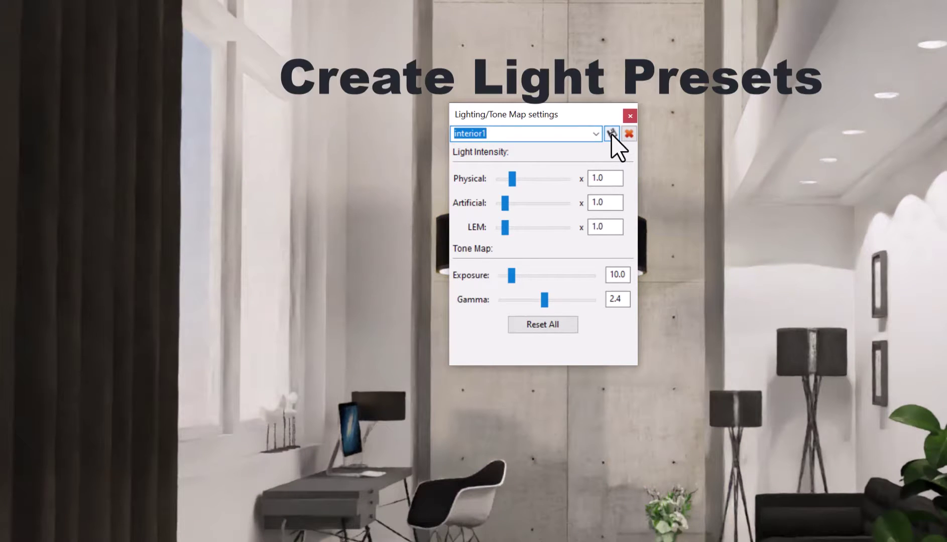
click(544, 299)
drag(546, 298, 538, 298)
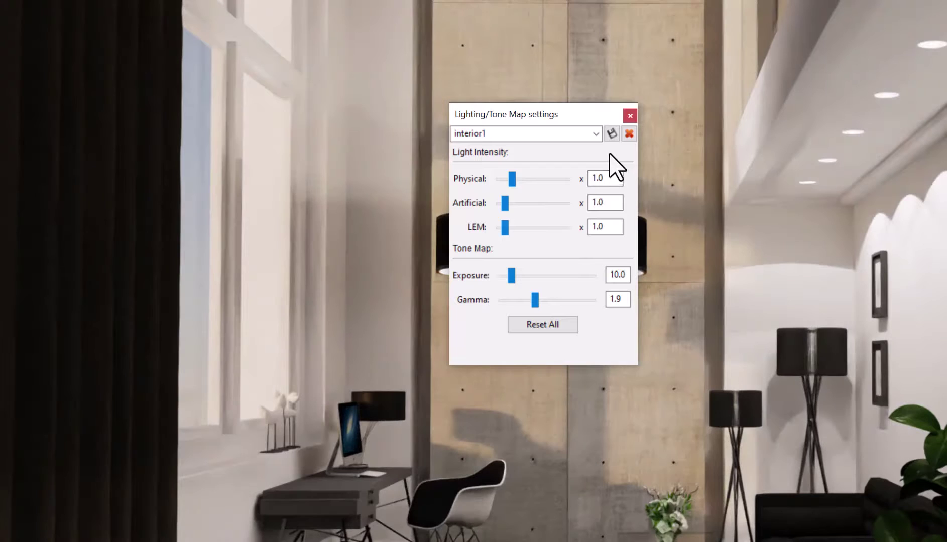
click(611, 134)
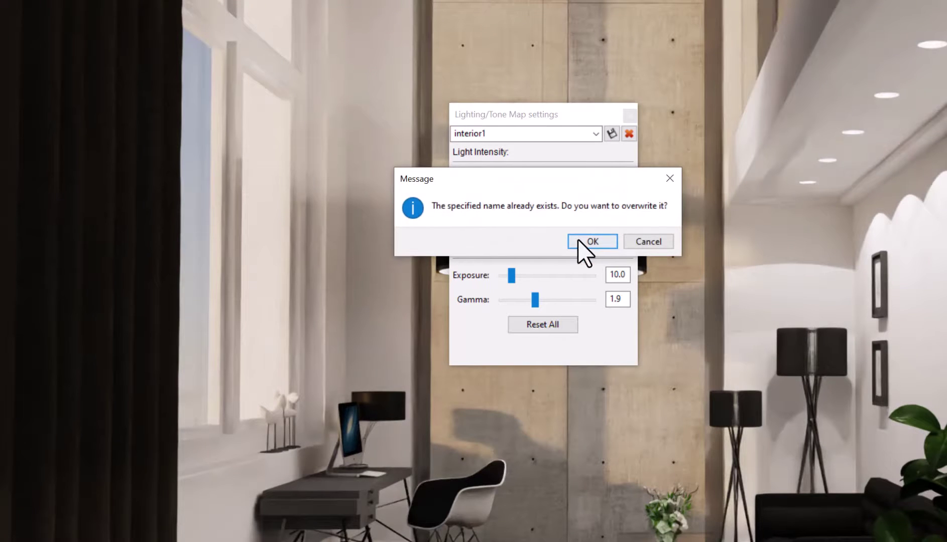
click(599, 241)
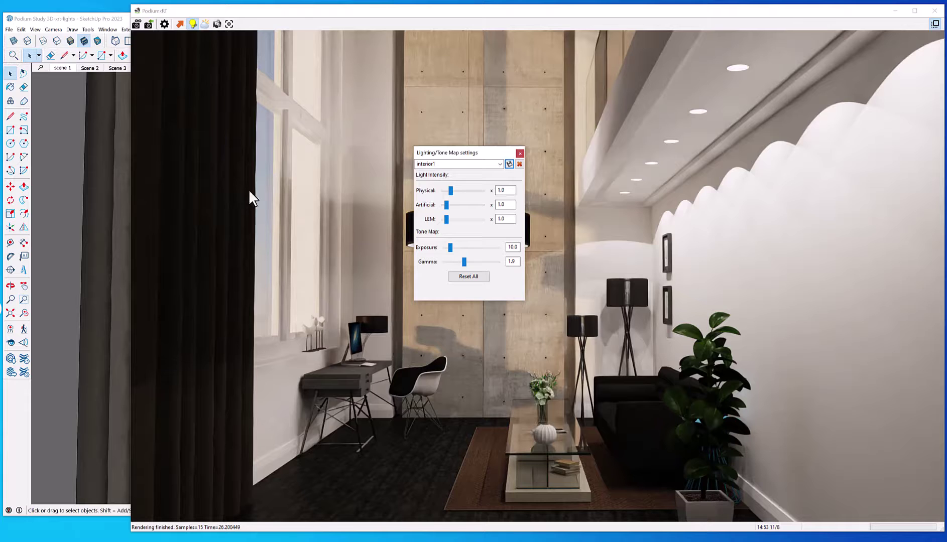
Step: Sync the render to Scene 3 and check Background Settings, keeping the ClearSky sky type
click(120, 68)
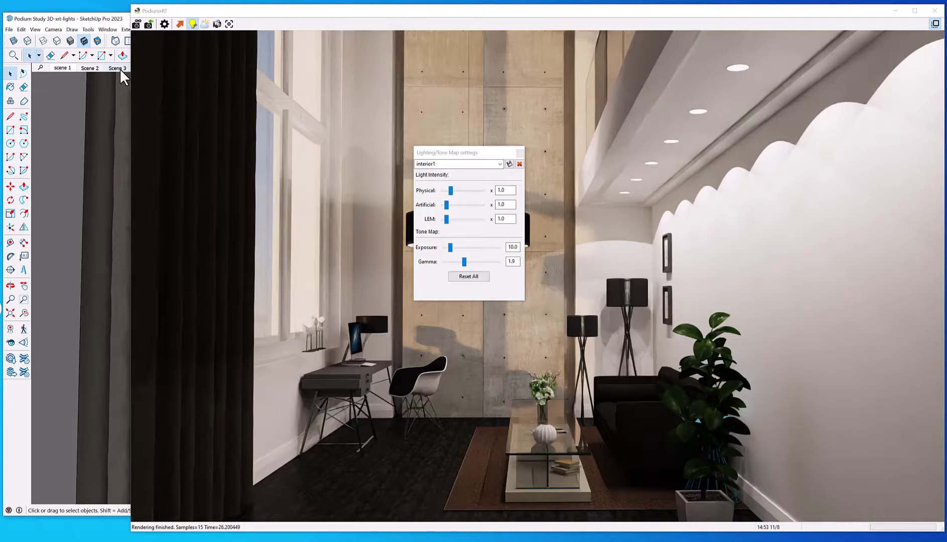
click(150, 23)
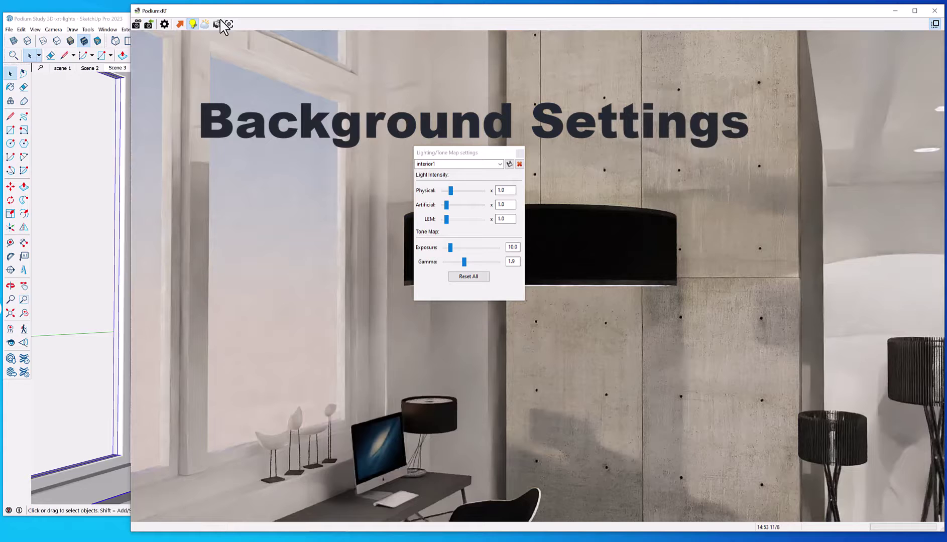
click(204, 24)
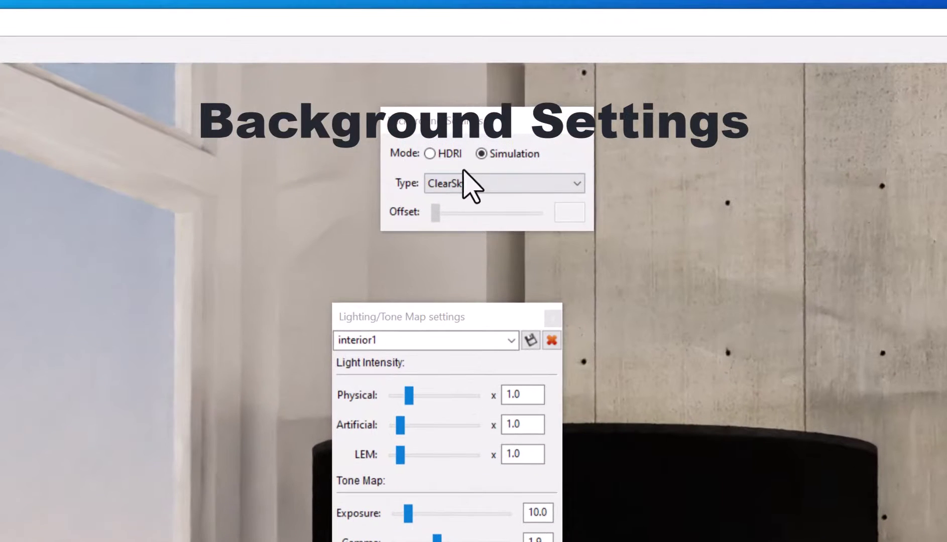
click(490, 182)
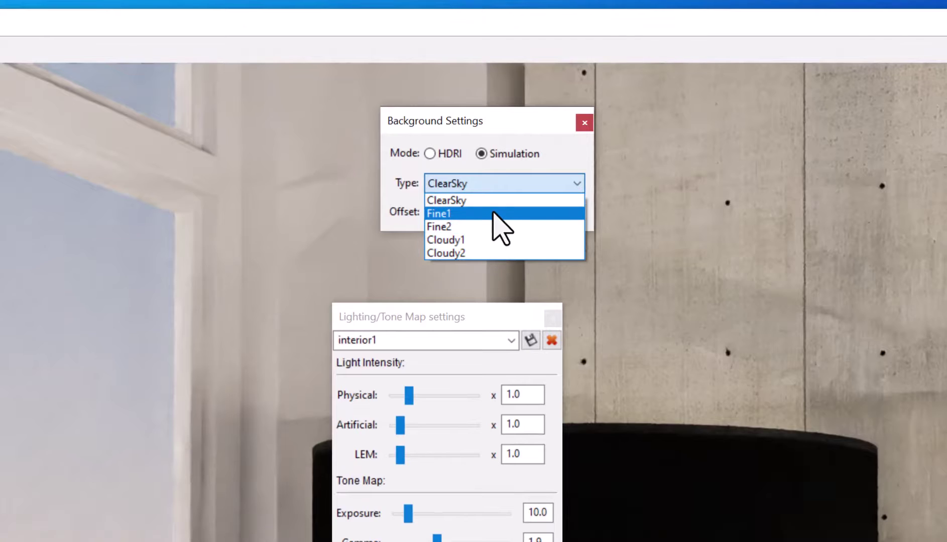
click(516, 182)
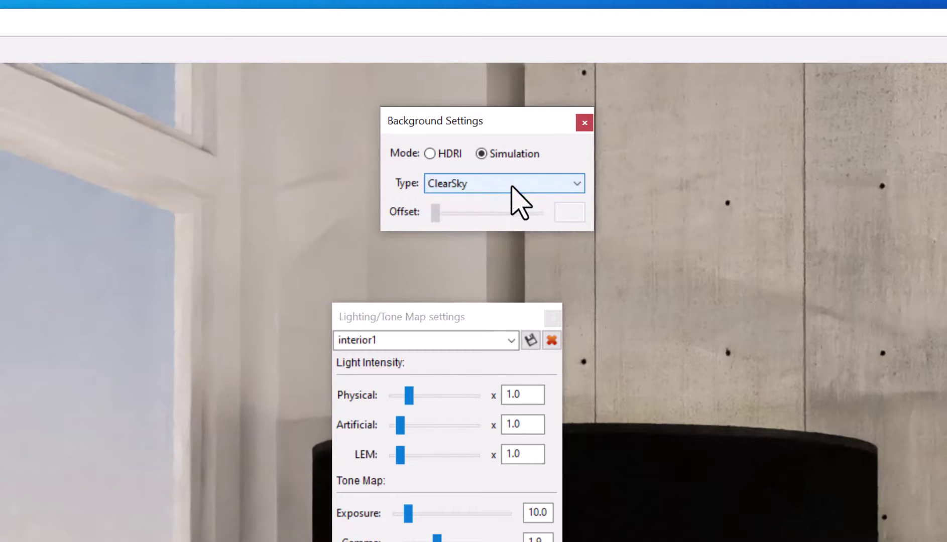
Step: Switch the background to HDRI Sunset 2.hdr at 150° offset and return the render to scene 1
click(429, 153)
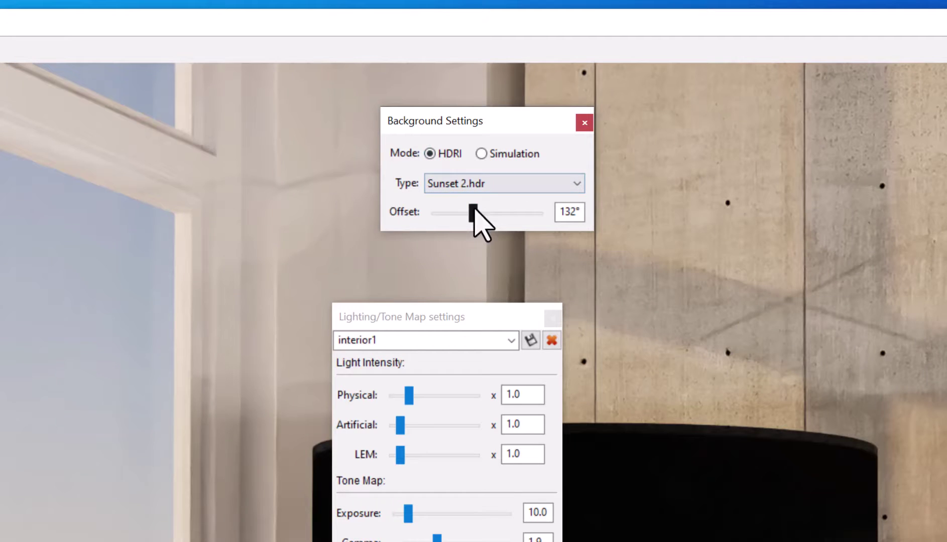
click(498, 184)
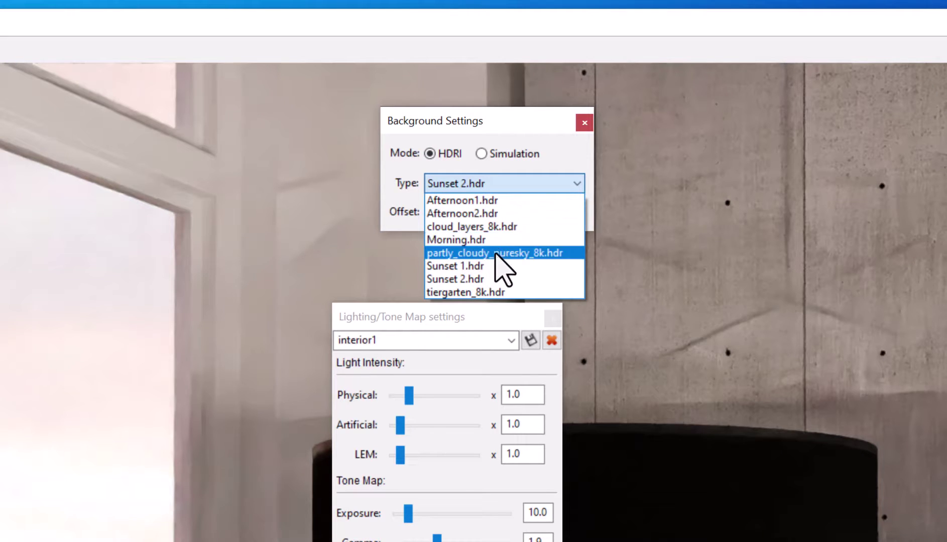
click(499, 279)
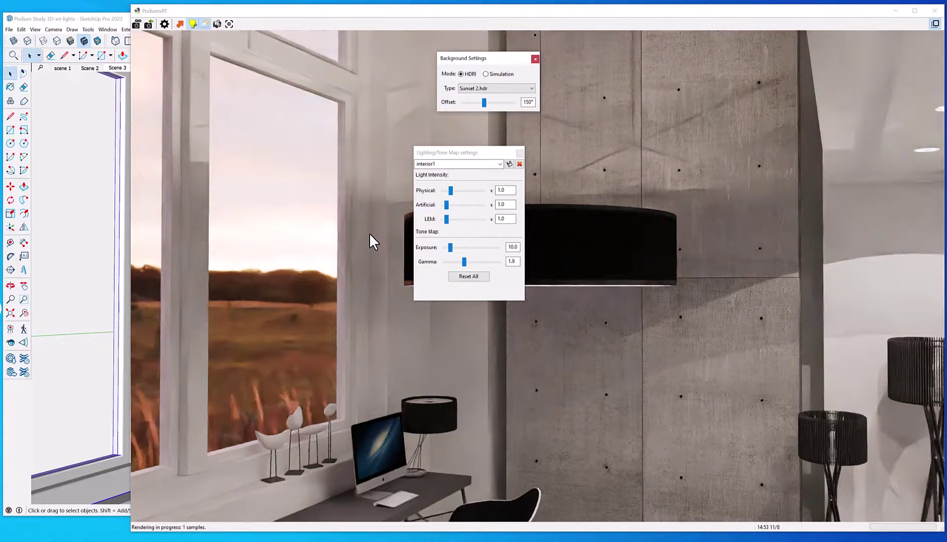
click(64, 68)
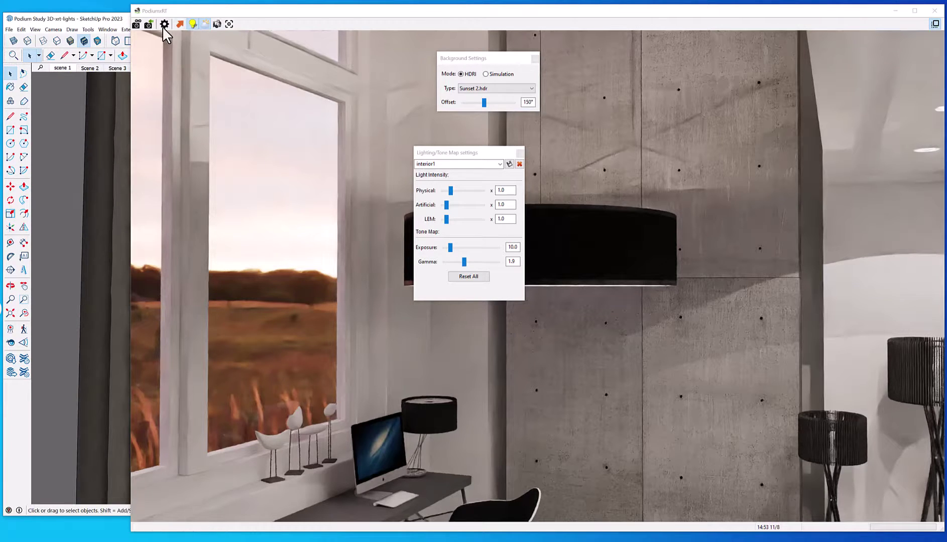
click(151, 26)
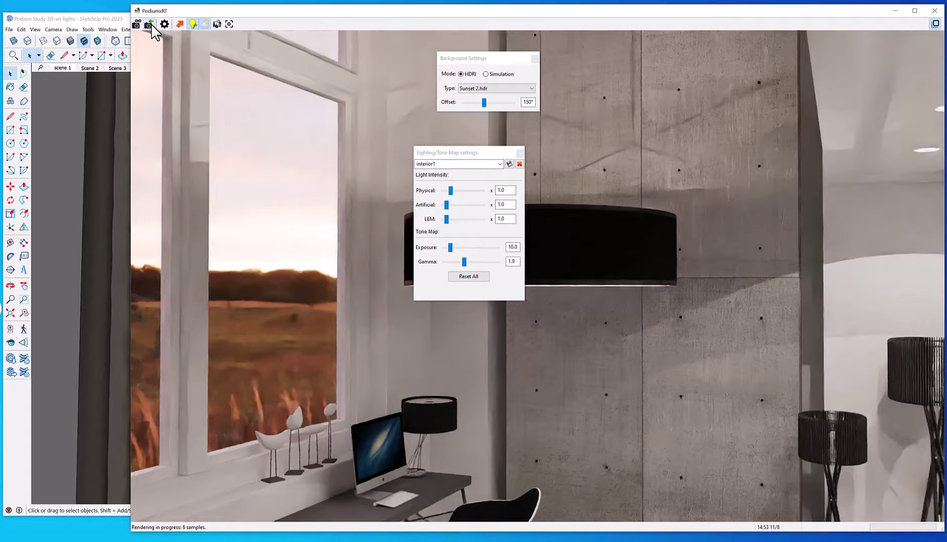
Step: Set Physical intensity to 1.1 and overwrite the interior-hdri preset with Gamma 2.1
click(151, 26)
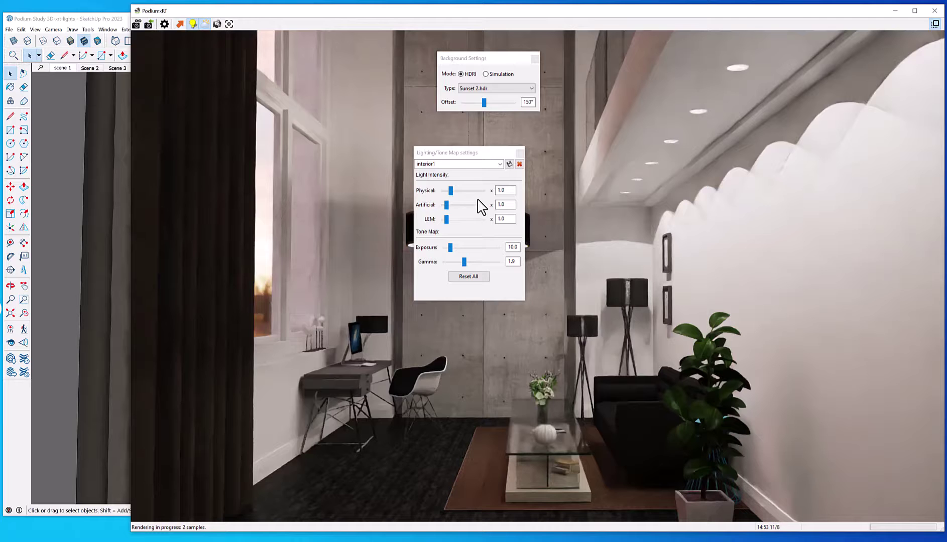
drag(450, 190, 452, 205)
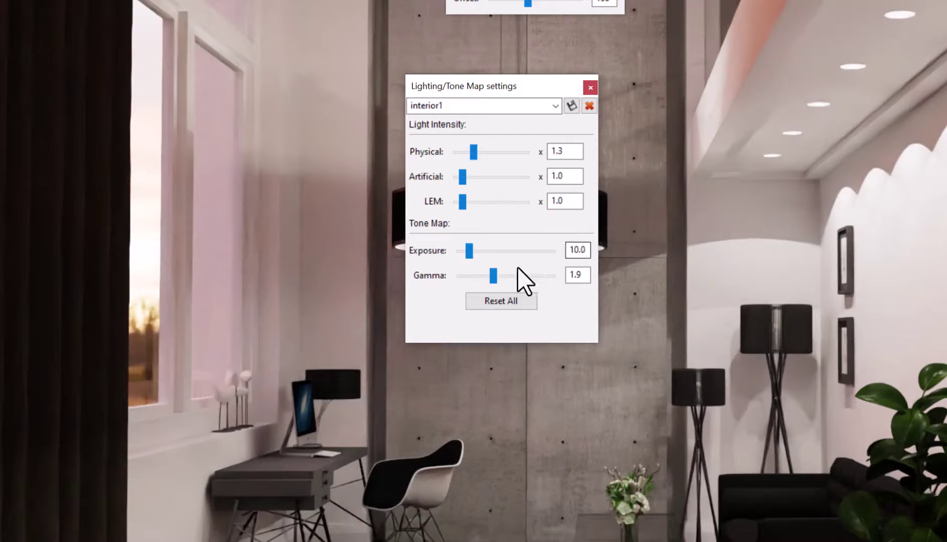
click(555, 106)
click(497, 121)
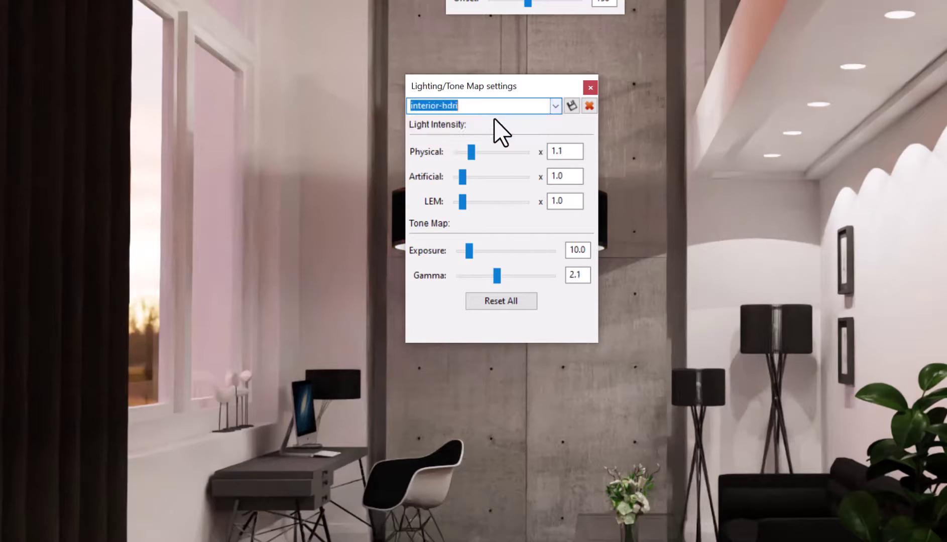
click(571, 106)
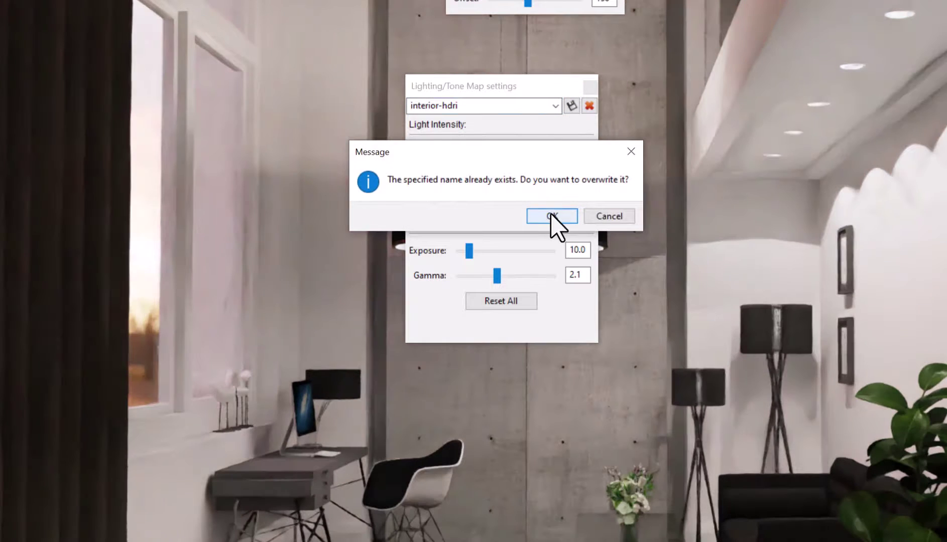
click(552, 216)
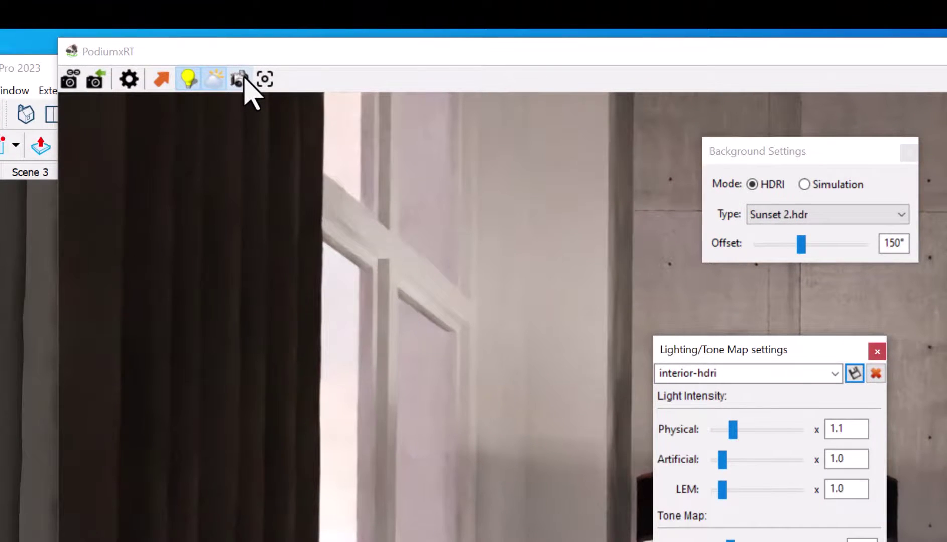
Step: Close the background and lighting panels and accept PNG image-save settings
click(908, 152)
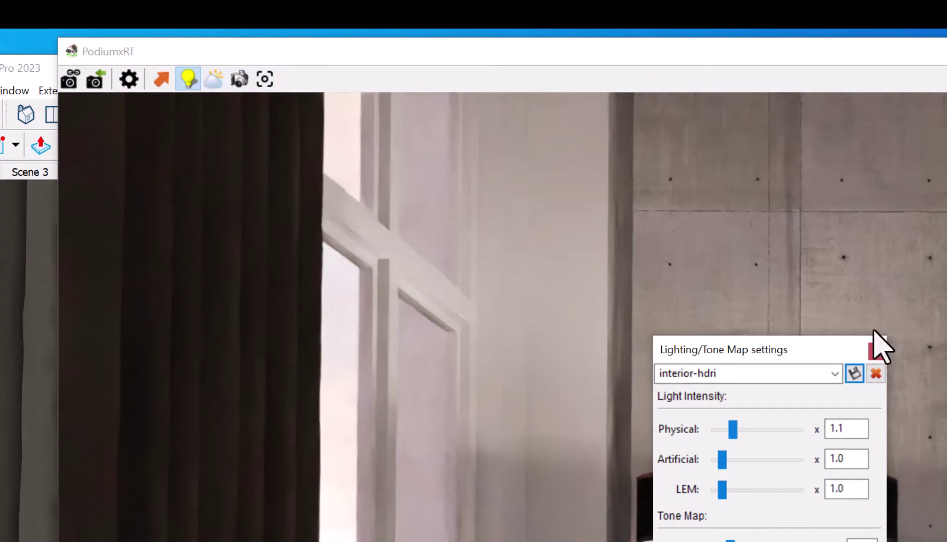
click(876, 351)
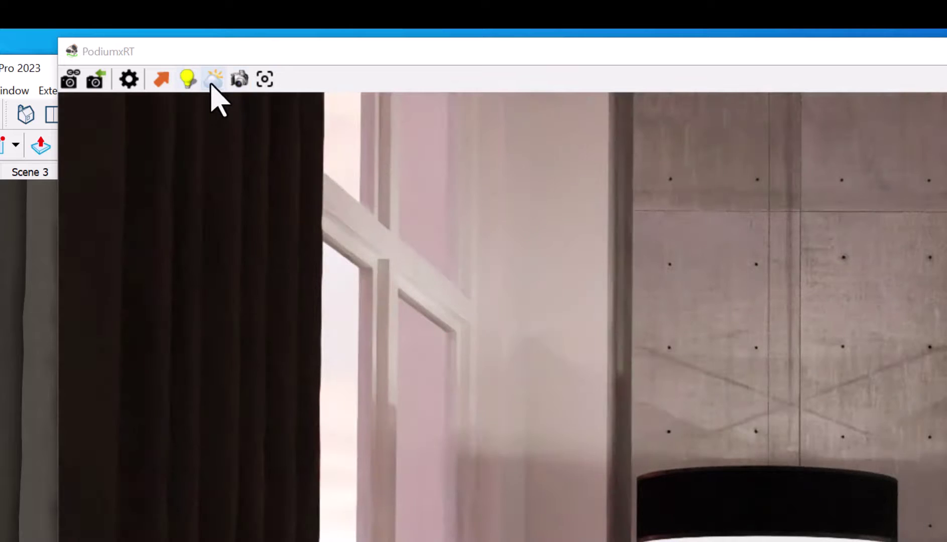
click(239, 79)
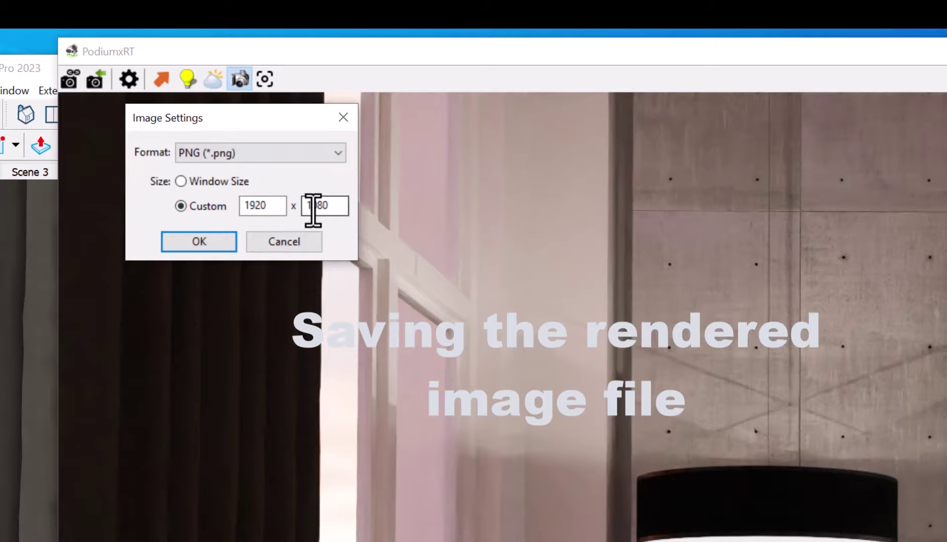
click(284, 156)
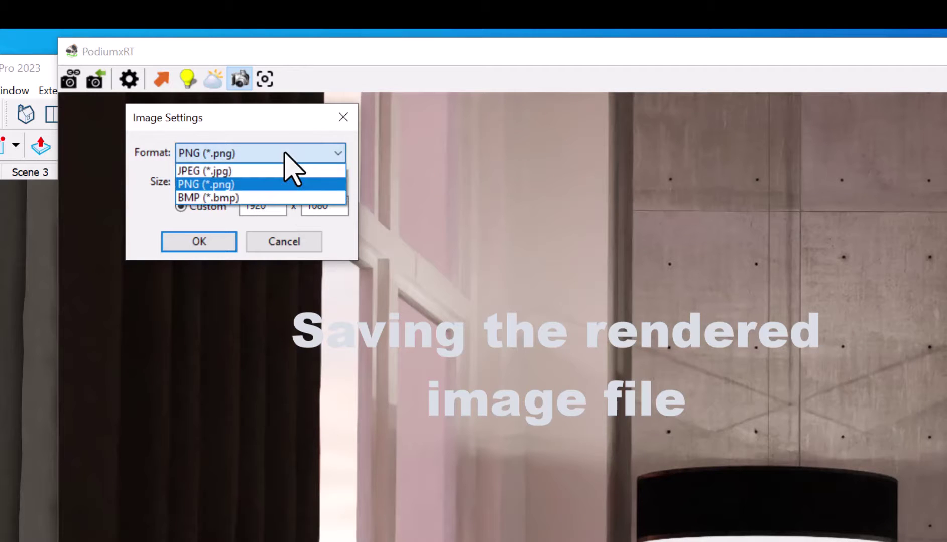
click(284, 153)
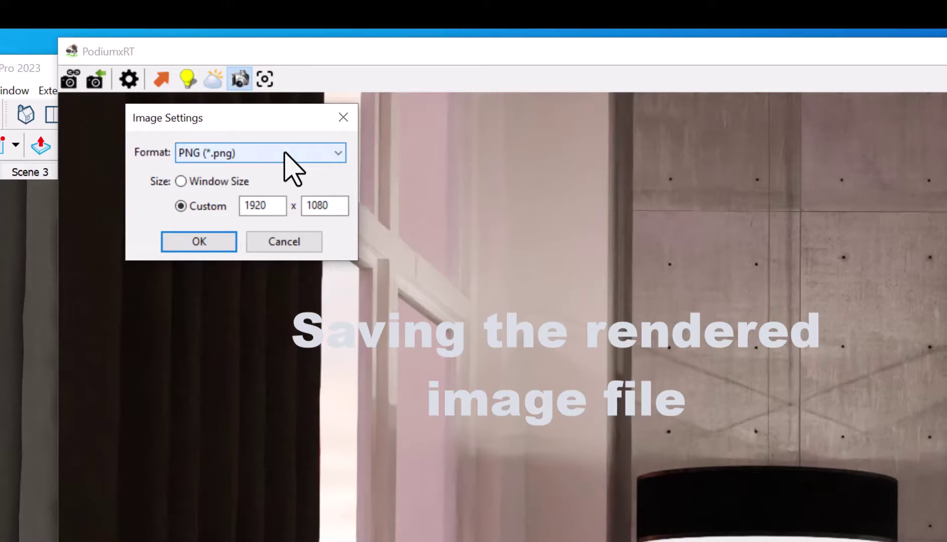
click(217, 253)
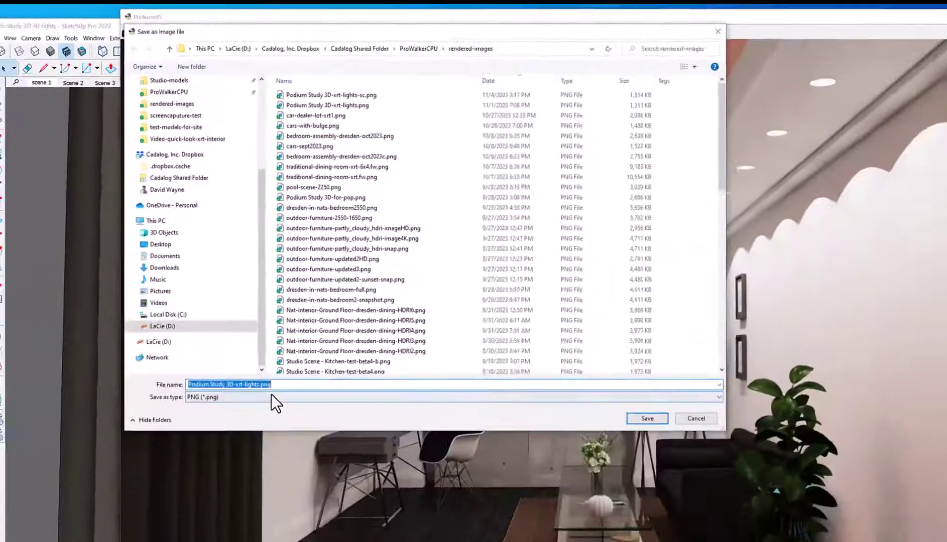
Step: Save the render as Podium Study 3D-xrt-lights2.png to start the final image
click(272, 329)
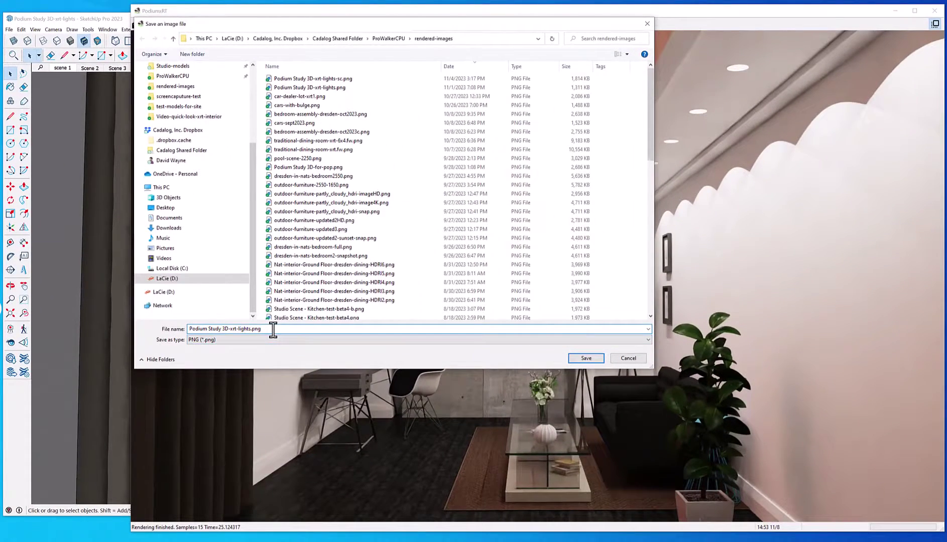
key(Left)
key(Left)
key(Left)
key(Left)
text(2)
click(584, 358)
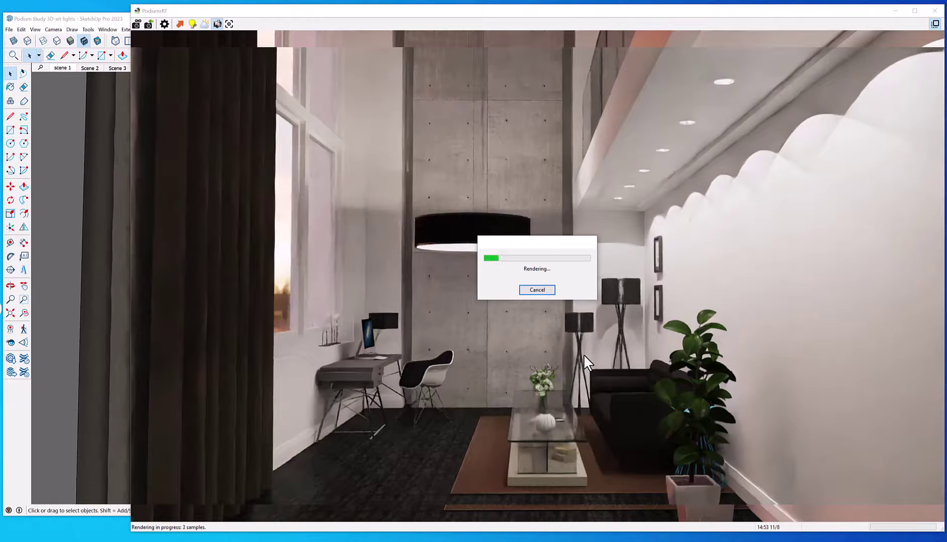
Step: Save a screen capture of the render, replacing Podium Study 3D-xrt-lights-sc.png
click(547, 288)
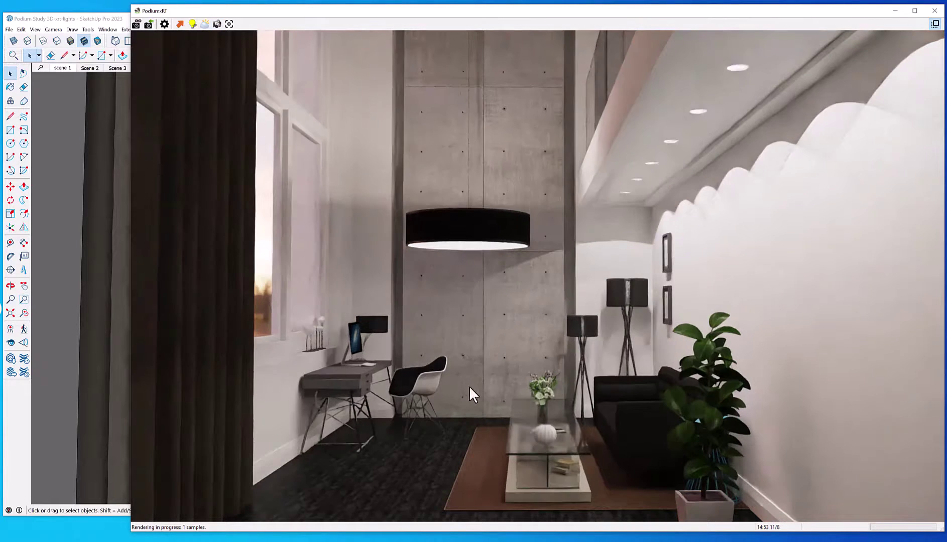
drag(420, 531, 419, 536)
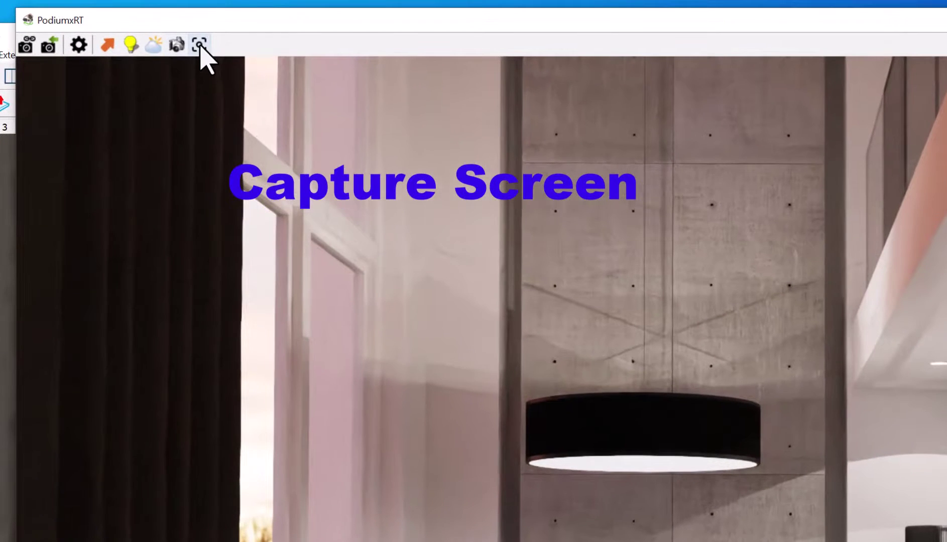
click(199, 44)
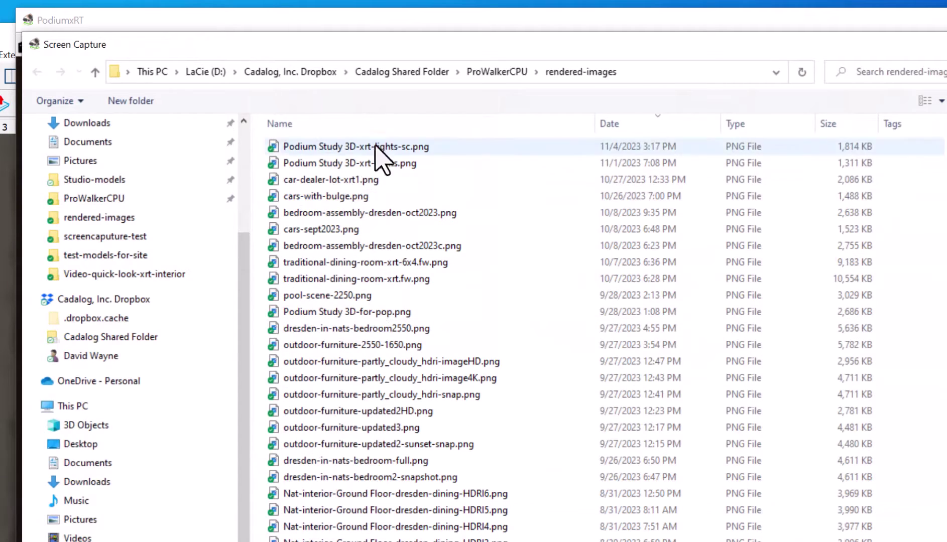
click(426, 149)
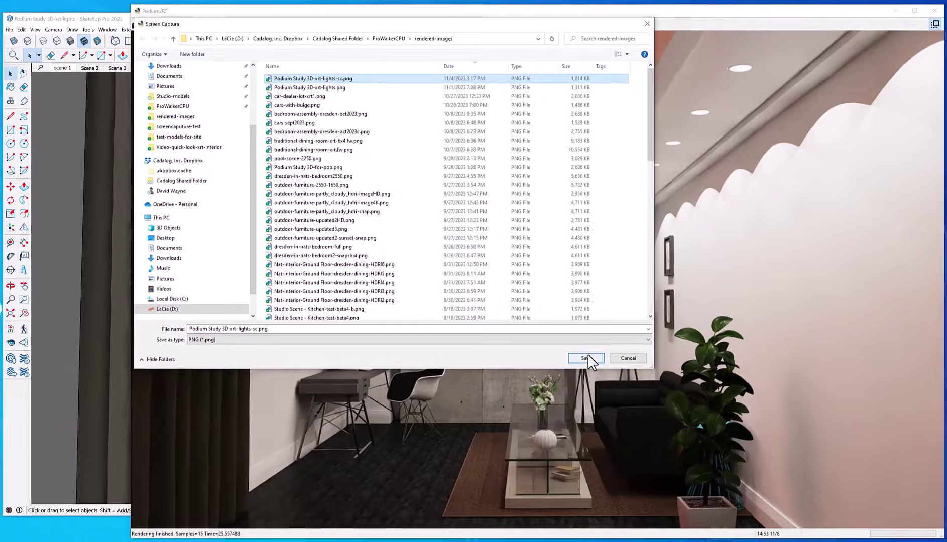
click(586, 358)
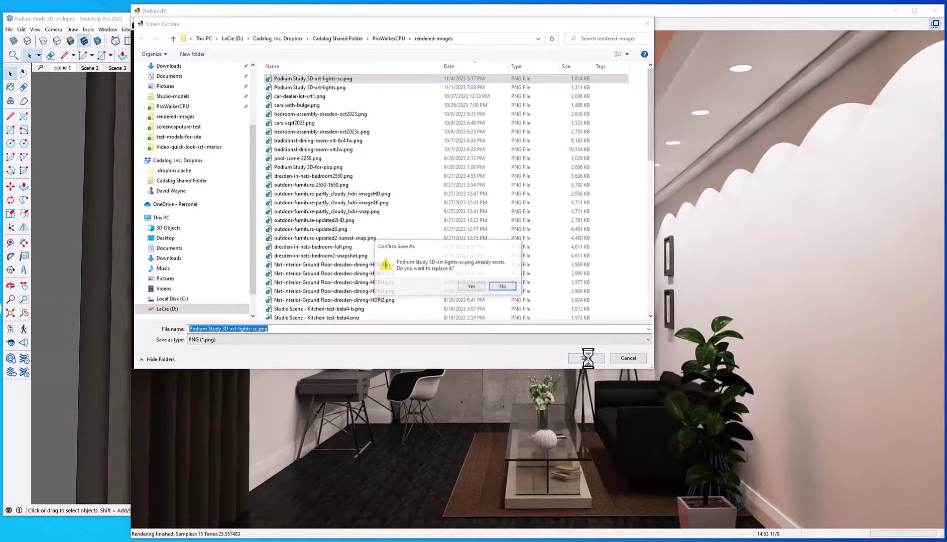
click(474, 287)
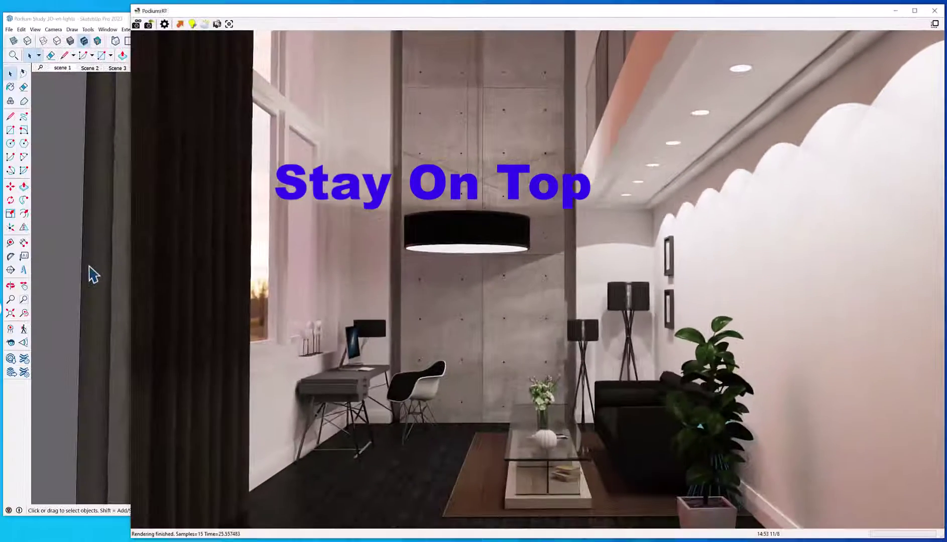
Step: Bring SketchUp forward, then set the PodiumxRT render window to Stay On Top
click(92, 274)
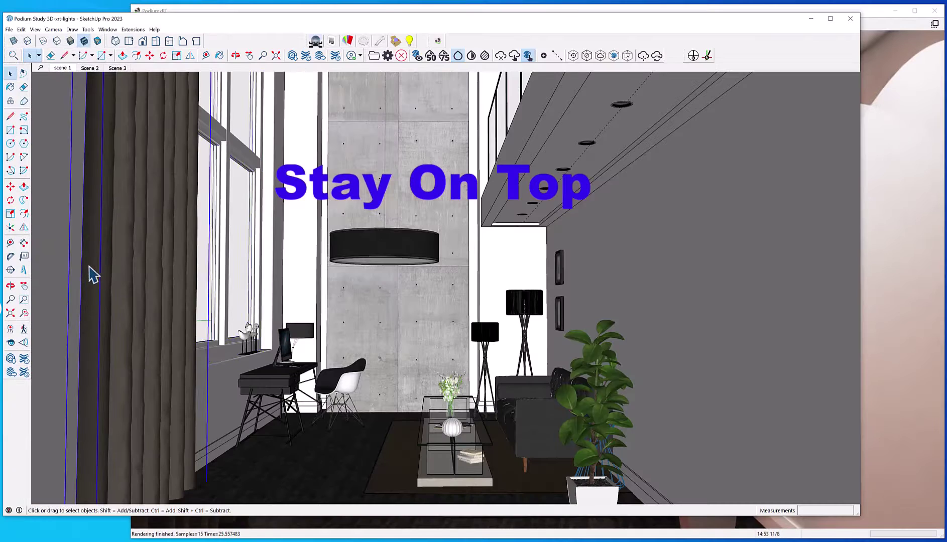
click(934, 23)
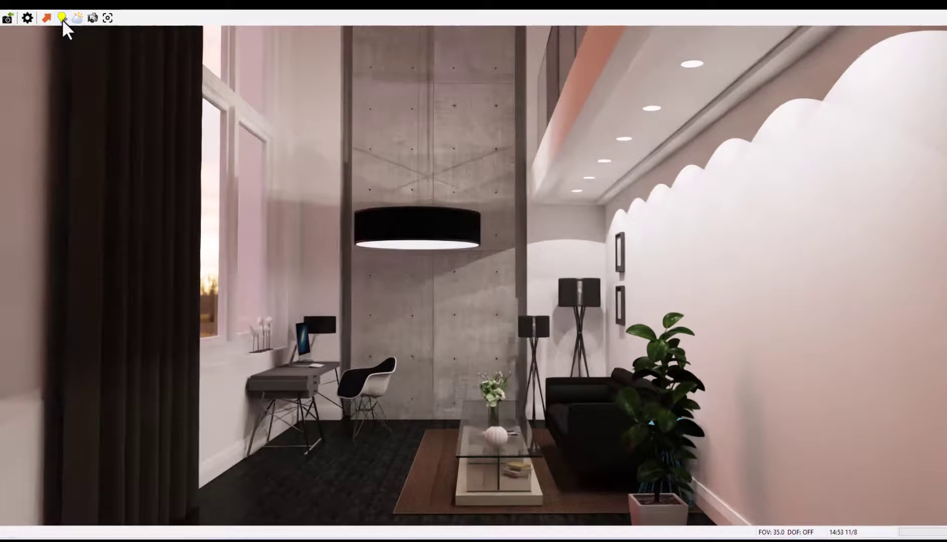
Step: Set Soft Shadow to 5 in the Light/Tone Map settings for the loft render
click(71, 29)
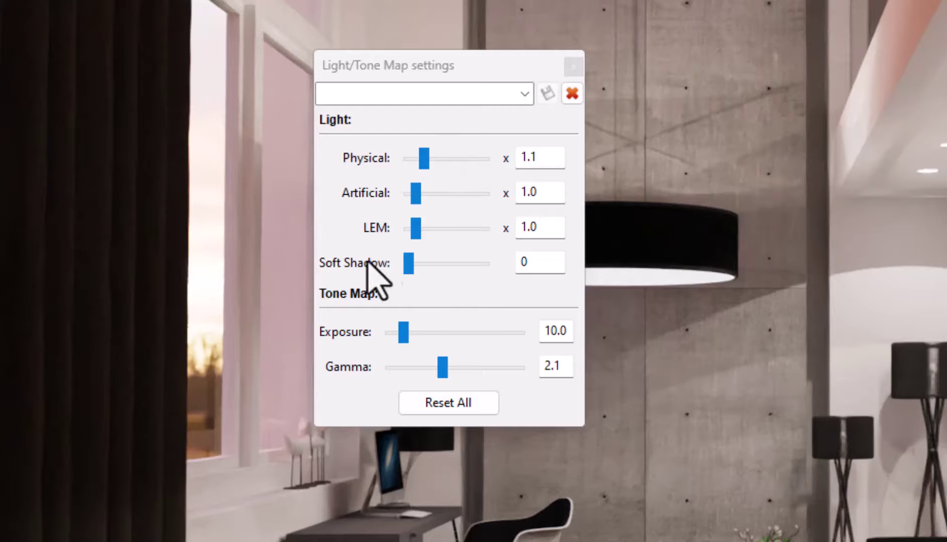
drag(407, 263, 415, 268)
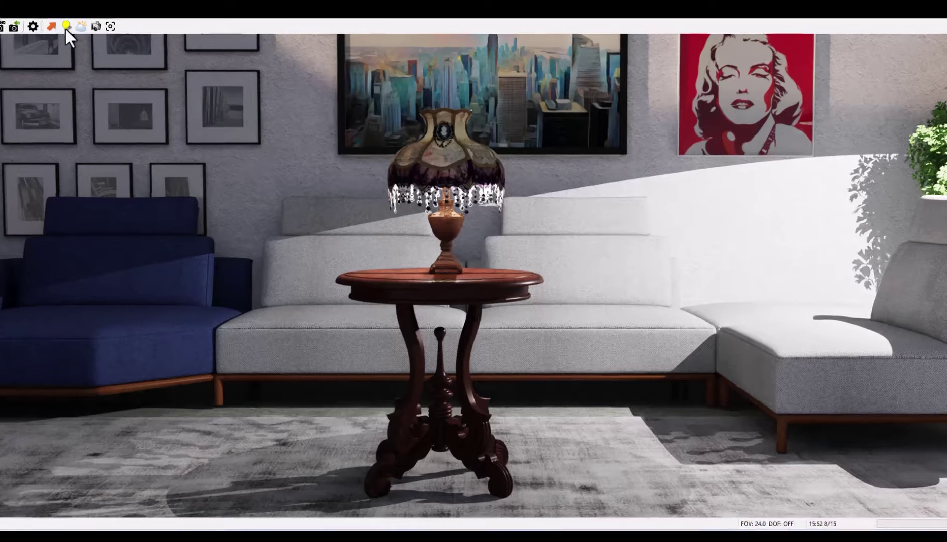
Step: Raise Soft Shadow from 5 to 10 in the Light/Tone Map settings
click(70, 29)
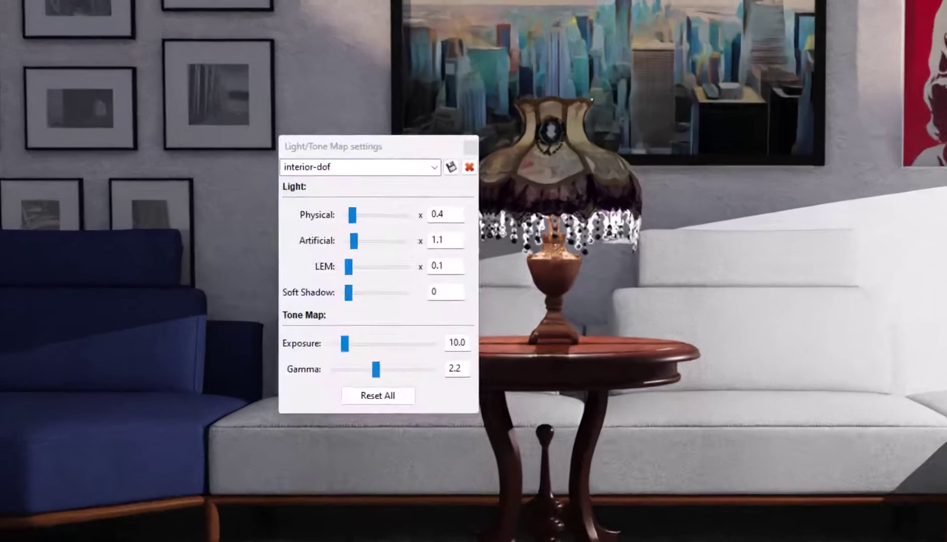
drag(363, 312, 372, 313)
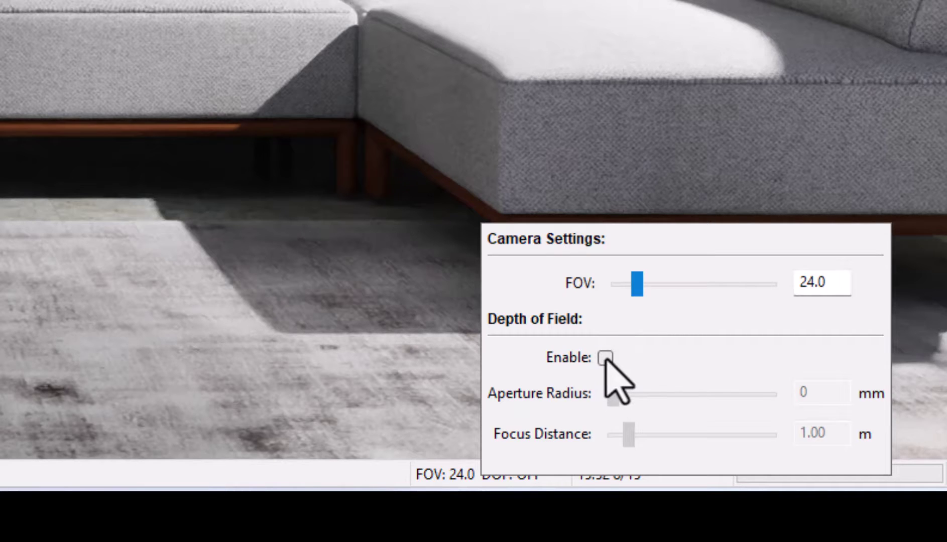
Step: Enable camera depth of field, set Aperture Radius to about 41 mm, and select the 4.00 m Focus Distance
click(605, 357)
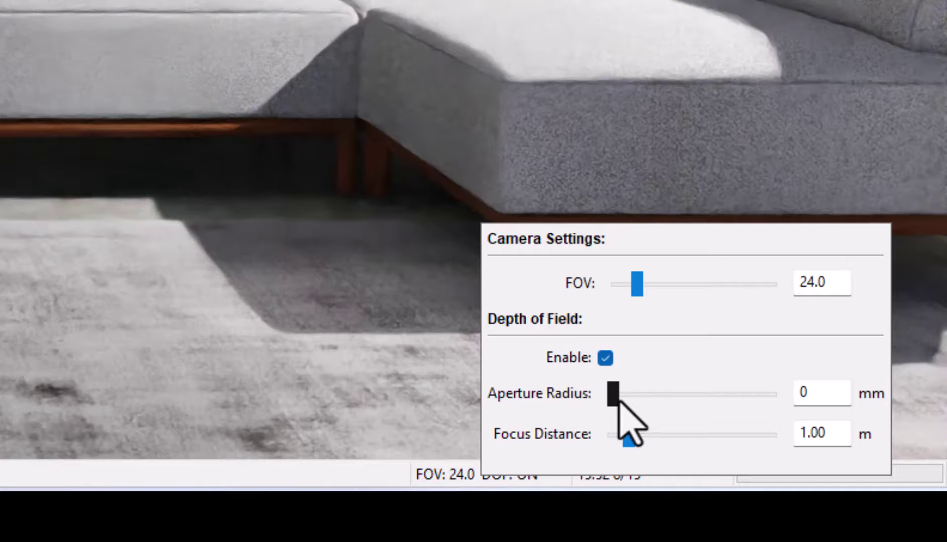
drag(618, 396, 773, 391)
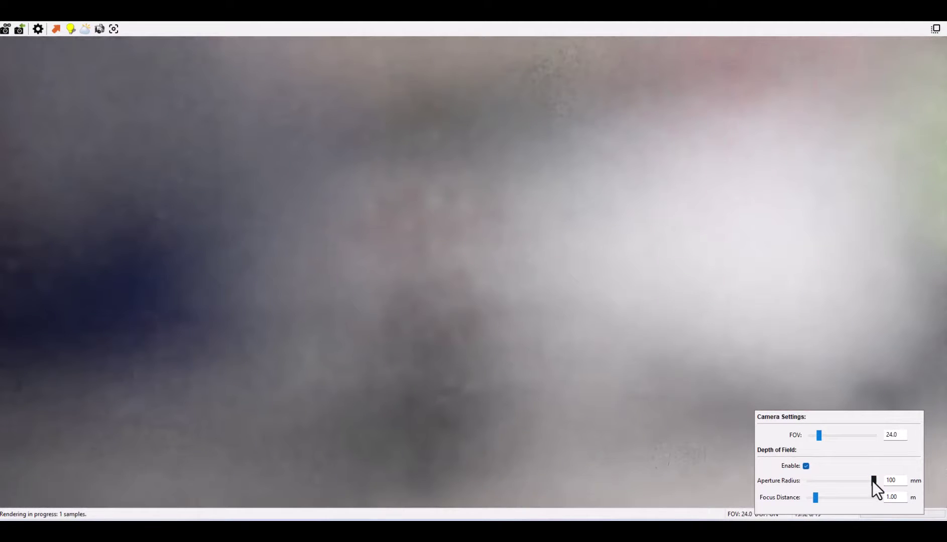
drag(872, 482, 860, 485)
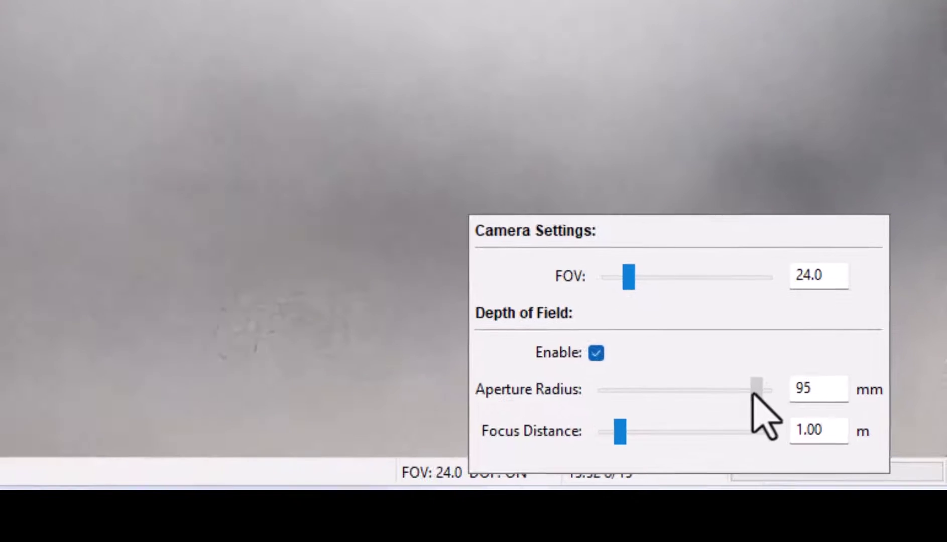
drag(730, 401, 669, 417)
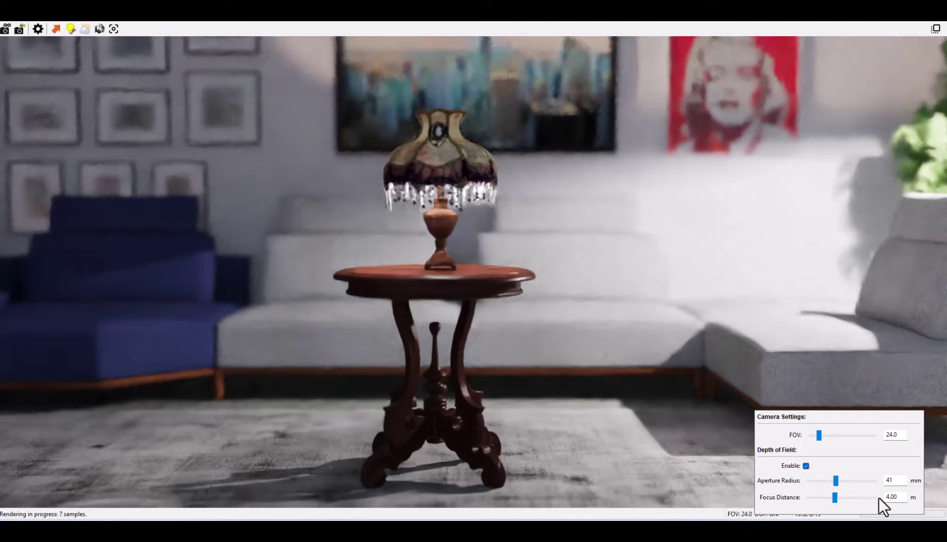
double_click(897, 497)
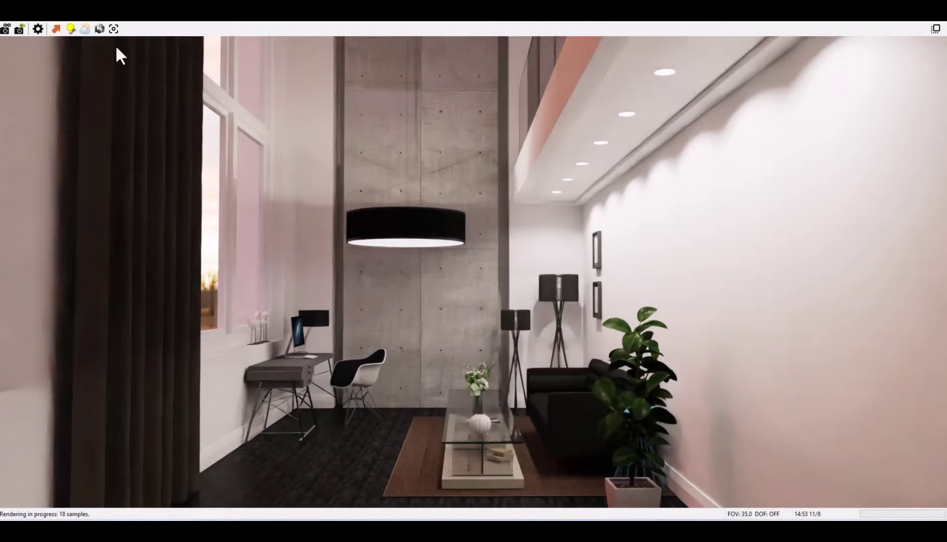
Step: Enter a Panorama width of 6000 in Image Settings, replacing the 5000 × 2500 size
click(99, 29)
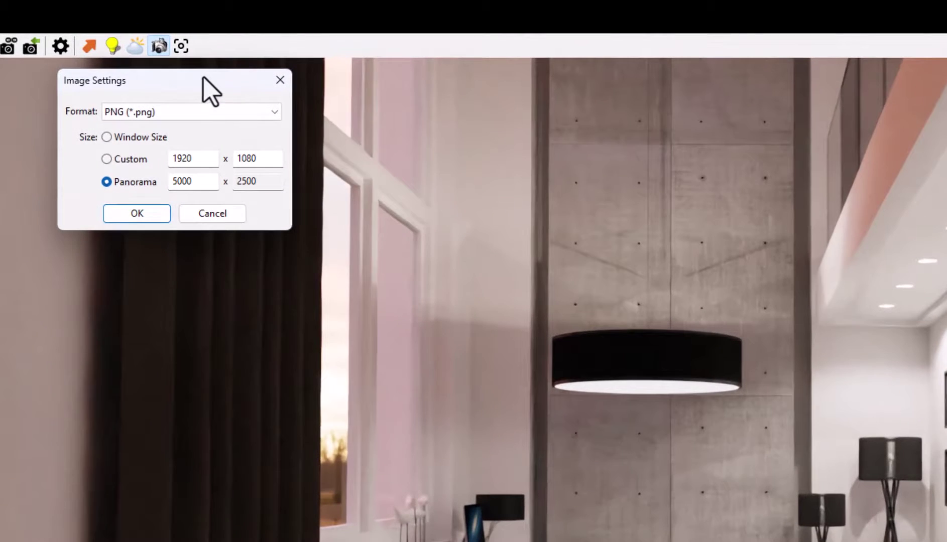
drag(203, 78, 582, 98)
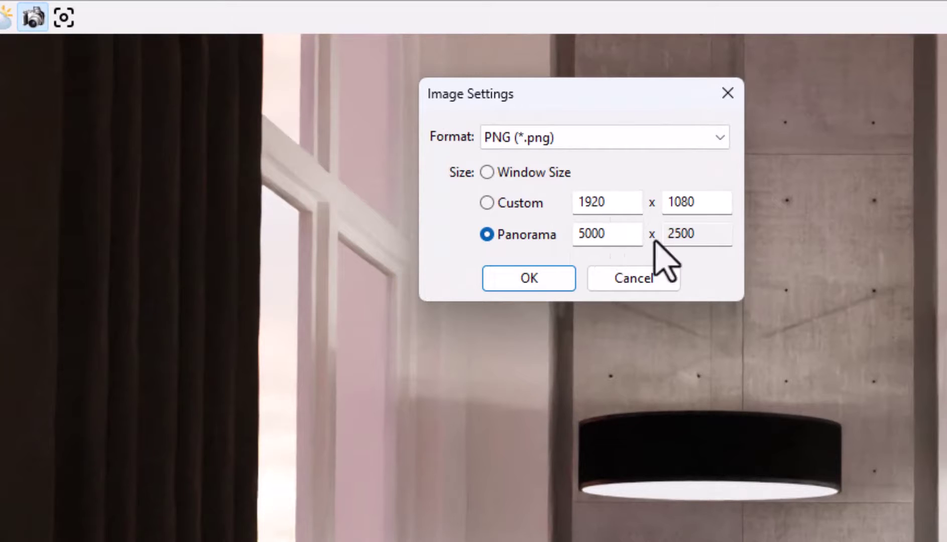
double_click(627, 237)
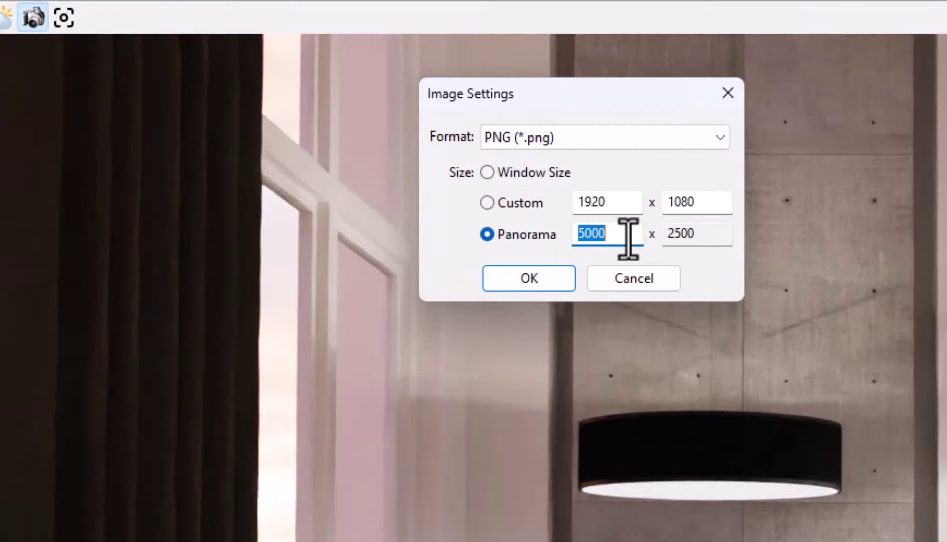
text(600)
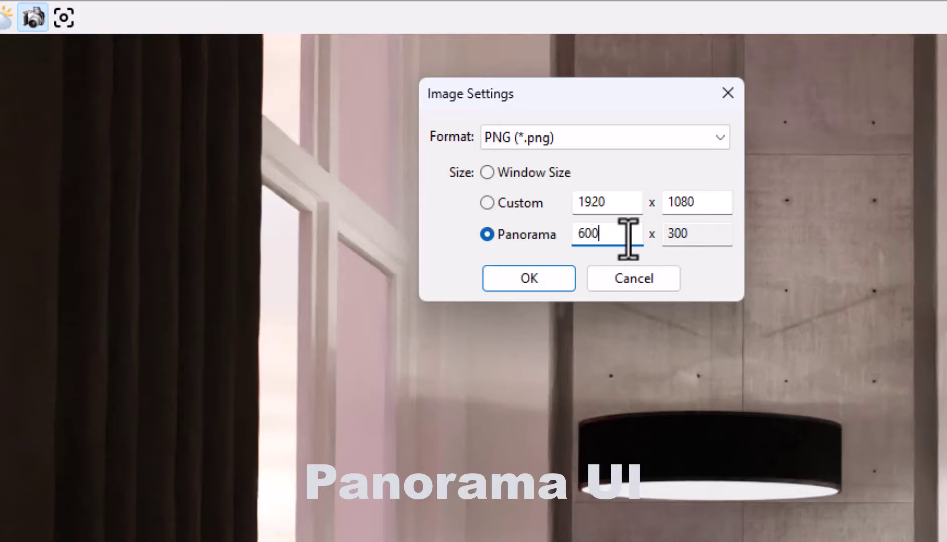
text(0)
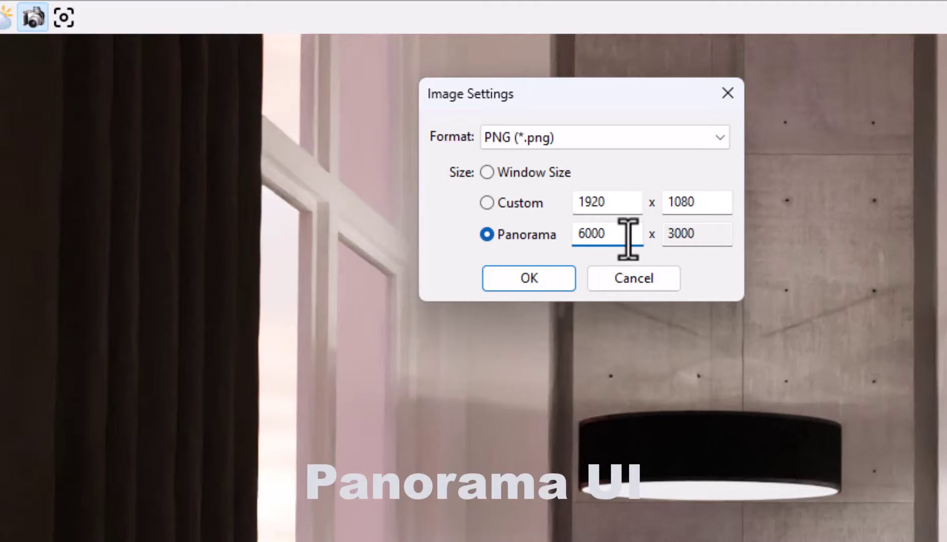